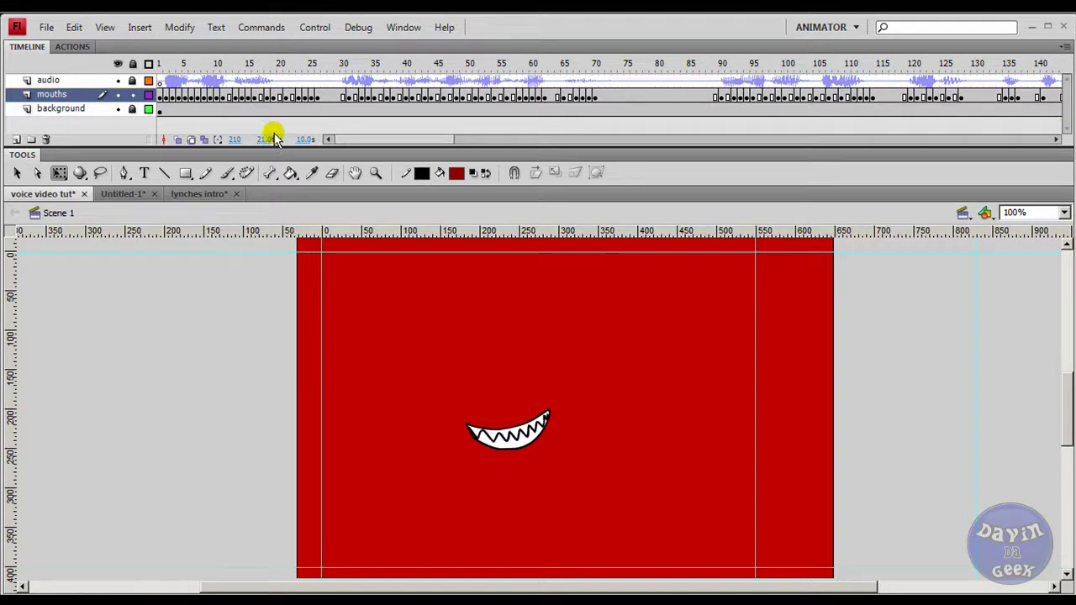
Play the mouth animation with its audio from frame 1 of the timeline
{"action": "left_click", "coordinate": [164, 67]}
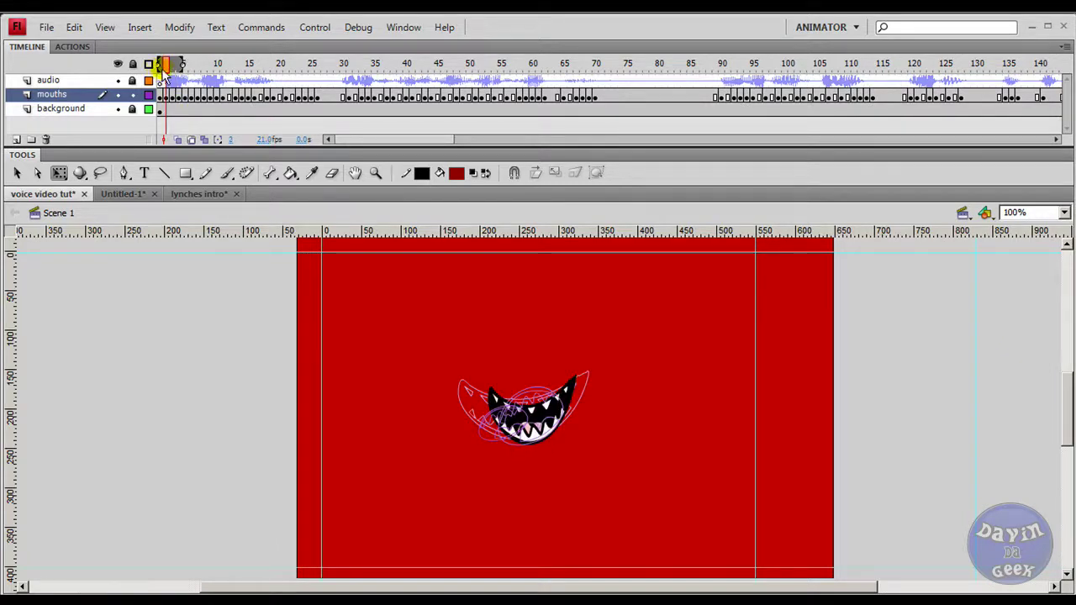
{"action": "left_click", "coordinate": [161, 68]}
{"action": "key", "text": "Return"}
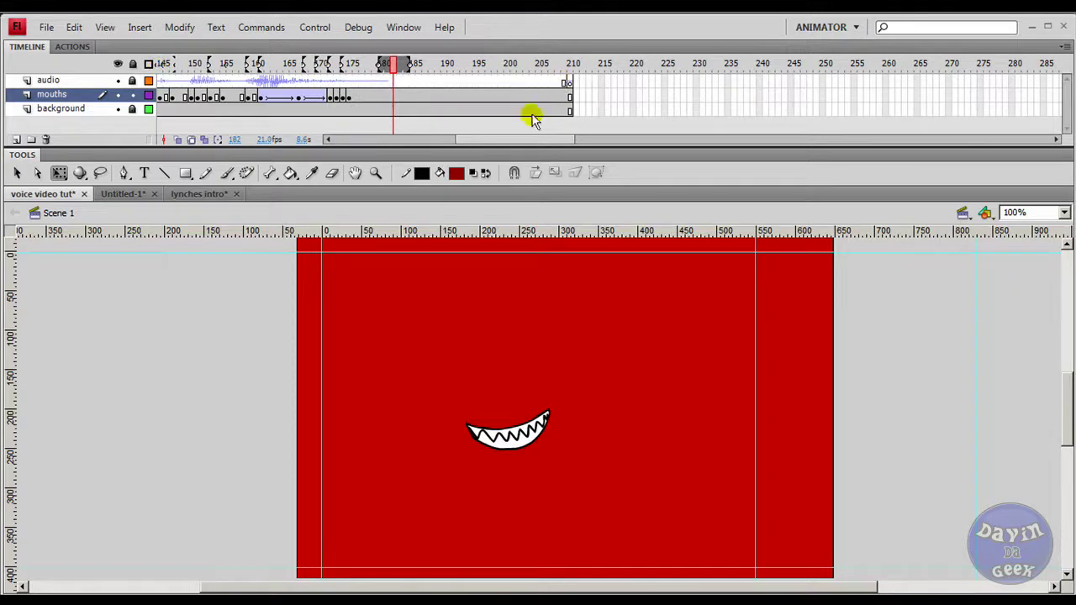
{"action": "left_click_drag", "start_coordinate": [470, 135], "coordinate": [403, 137]}
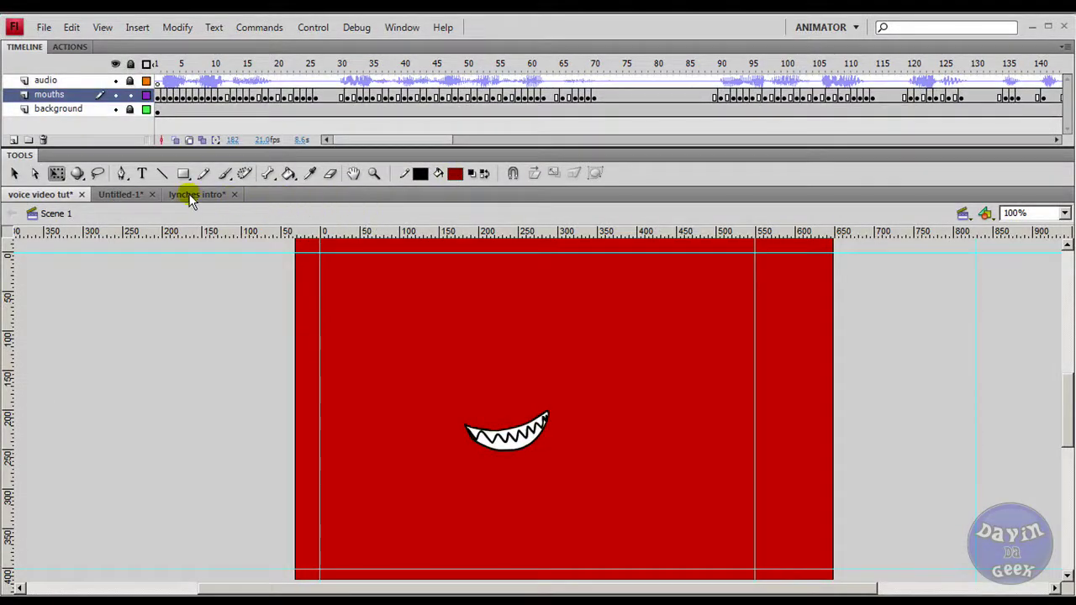
In the Untitled-1 document, brush a white 1 below the first small peaks of the waveform and circle those peaks
{"action": "left_click", "coordinate": [124, 195]}
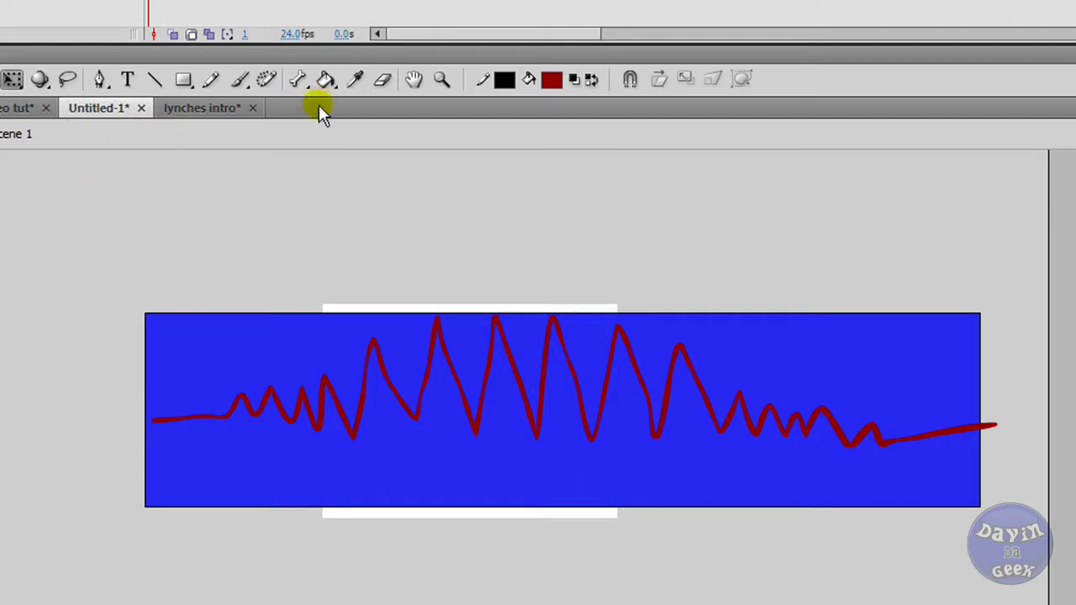
{"action": "left_click", "coordinate": [238, 80]}
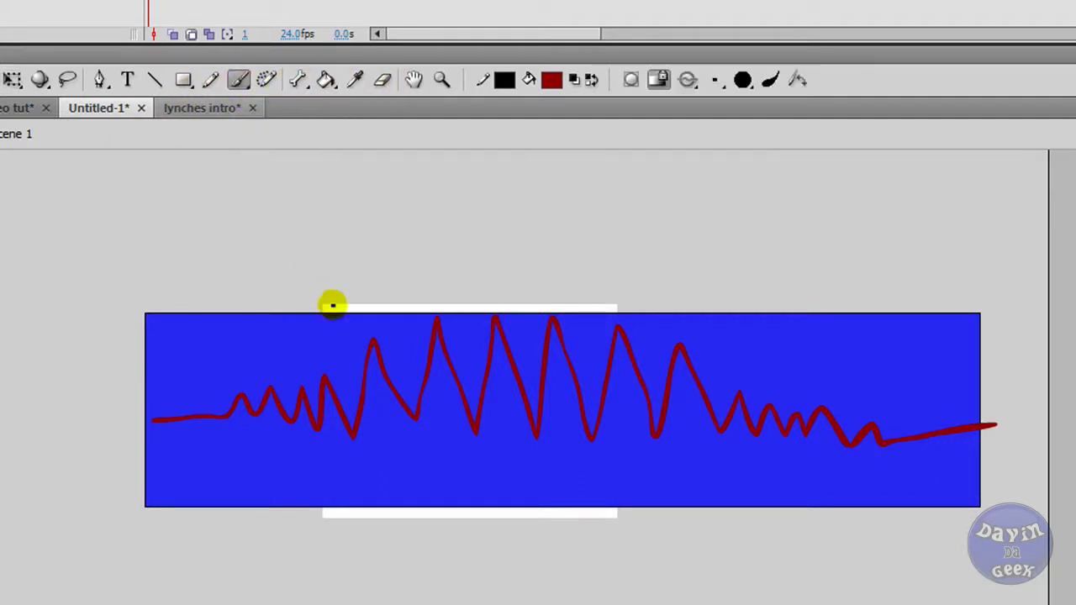
{"action": "left_click", "coordinate": [555, 78]}
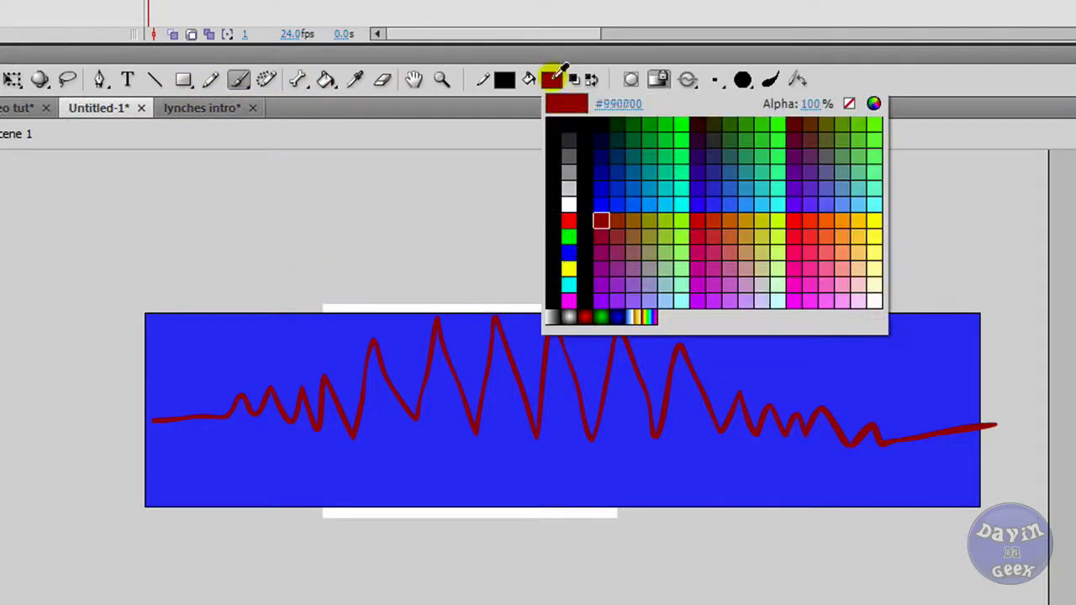
{"action": "left_click", "coordinate": [569, 205]}
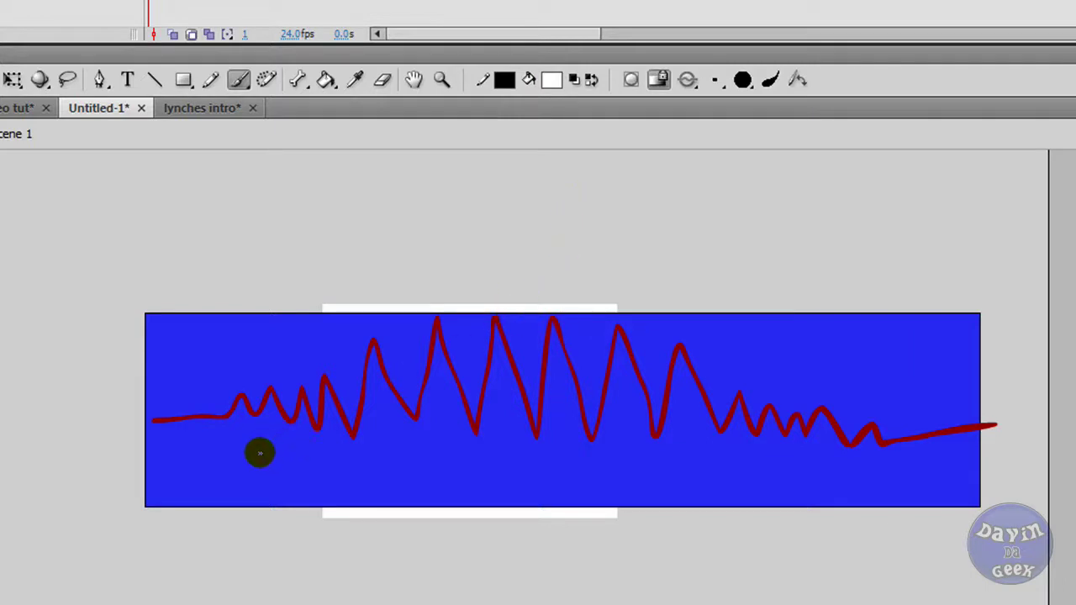
{"action": "mouse_move", "coordinate": [249, 447]}
{"action": "left_mouse_down"}
{"action": "mouse_move", "coordinate": [253, 500]}
{"action": "mouse_move", "coordinate": [293, 497]}
{"action": "left_mouse_up"}
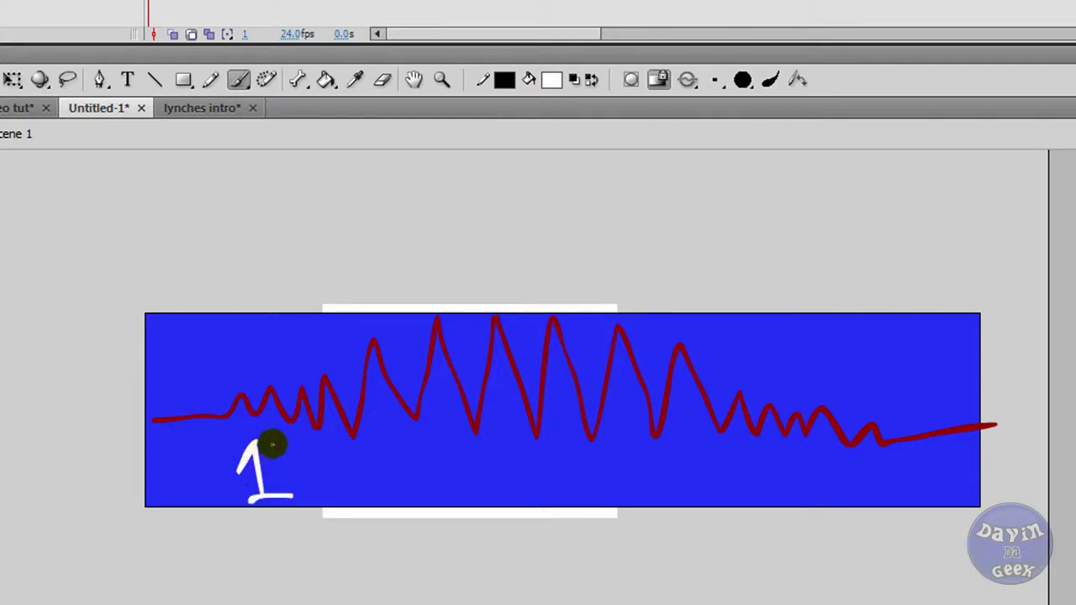
{"action": "mouse_move", "coordinate": [243, 379]}
{"action": "left_mouse_down"}
{"action": "mouse_move", "coordinate": [269, 422]}
{"action": "mouse_move", "coordinate": [225, 378]}
{"action": "mouse_move", "coordinate": [245, 382]}
{"action": "left_mouse_up"}
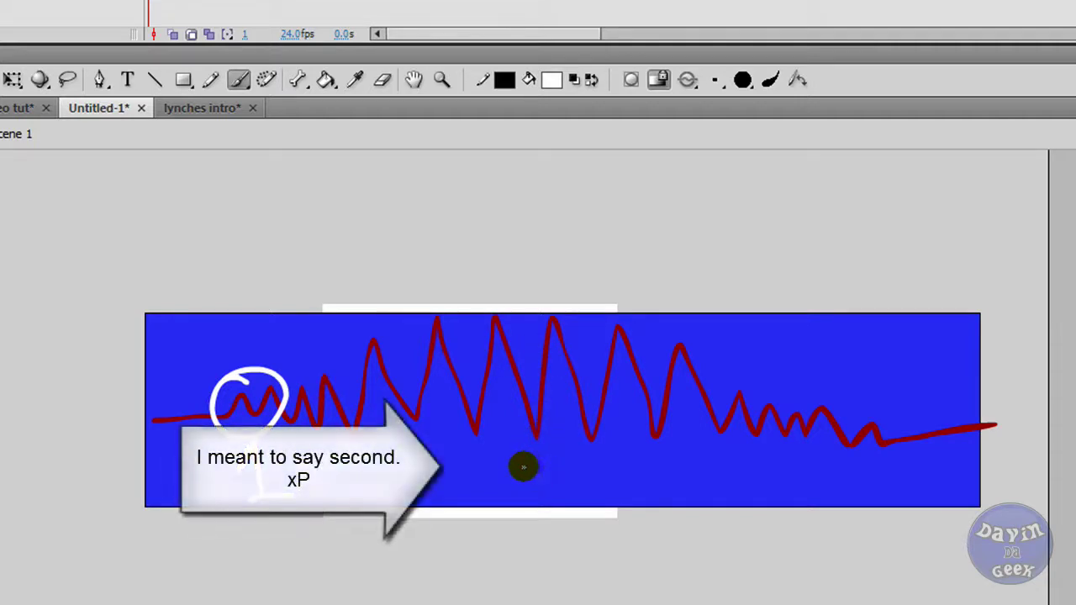
Brush a white 3 below the tall middle peaks of the waveform and circle those peaks
{"action": "mouse_move", "coordinate": [523, 468]}
{"action": "left_mouse_down"}
{"action": "mouse_move", "coordinate": [550, 475]}
{"action": "mouse_move", "coordinate": [530, 504]}
{"action": "left_mouse_up"}
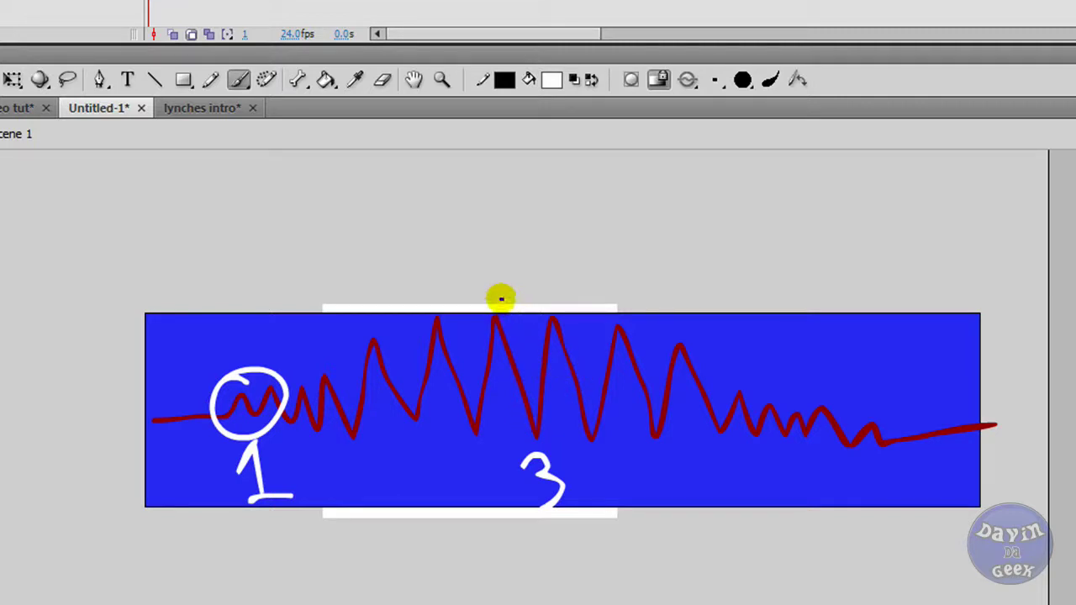
{"action": "mouse_move", "coordinate": [496, 297]}
{"action": "left_mouse_down"}
{"action": "mouse_move", "coordinate": [466, 339]}
{"action": "mouse_move", "coordinate": [487, 401]}
{"action": "mouse_move", "coordinate": [518, 427]}
{"action": "mouse_move", "coordinate": [606, 403]}
{"action": "mouse_move", "coordinate": [574, 311]}
{"action": "mouse_move", "coordinate": [505, 294]}
{"action": "left_mouse_up"}
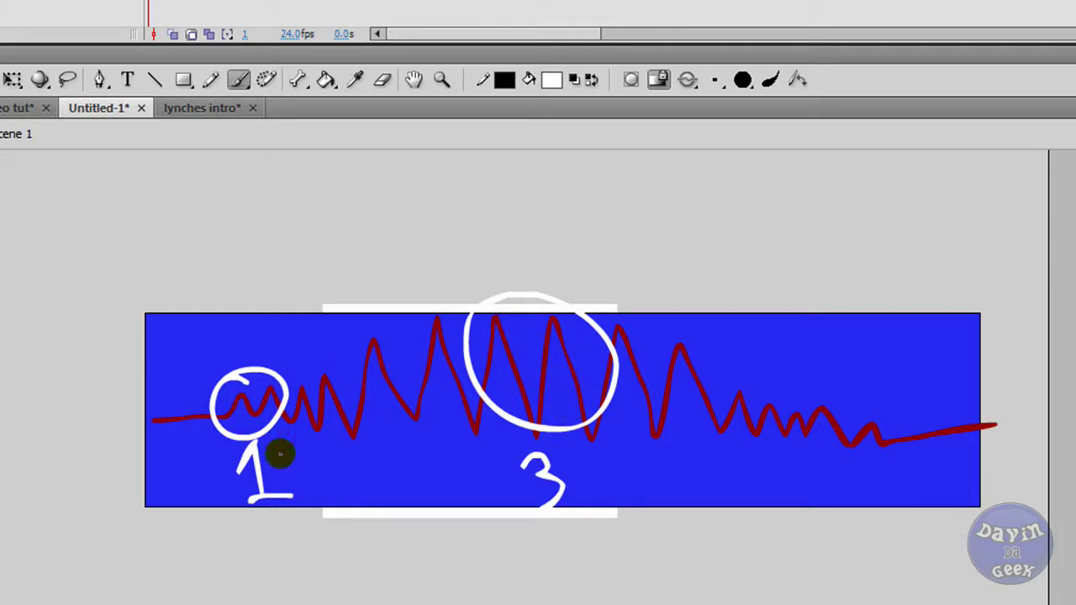
{"action": "left_click", "coordinate": [254, 446]}
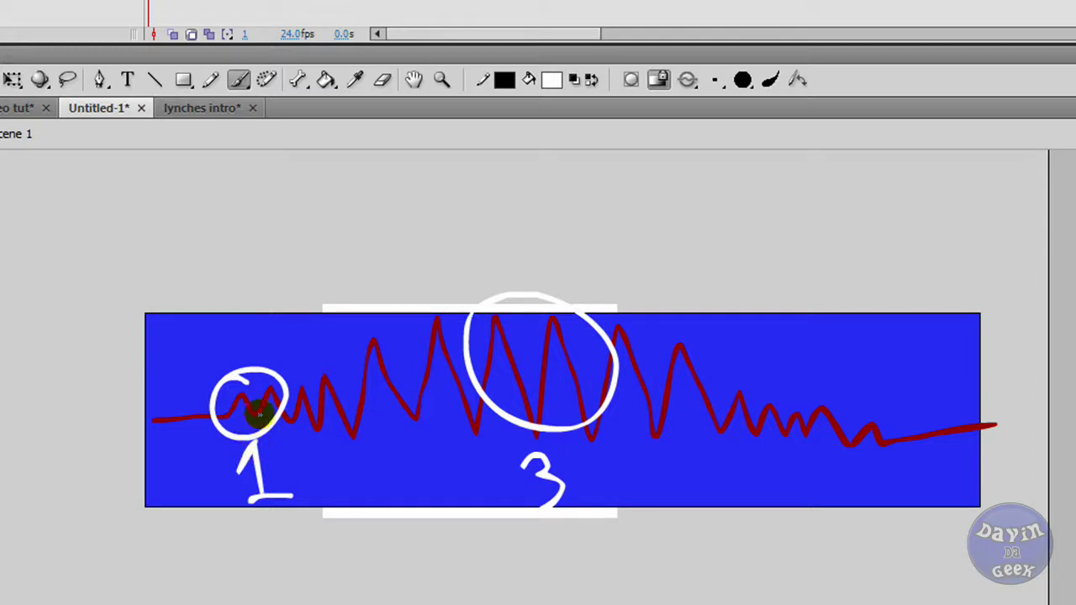
{"action": "left_click", "coordinate": [237, 363]}
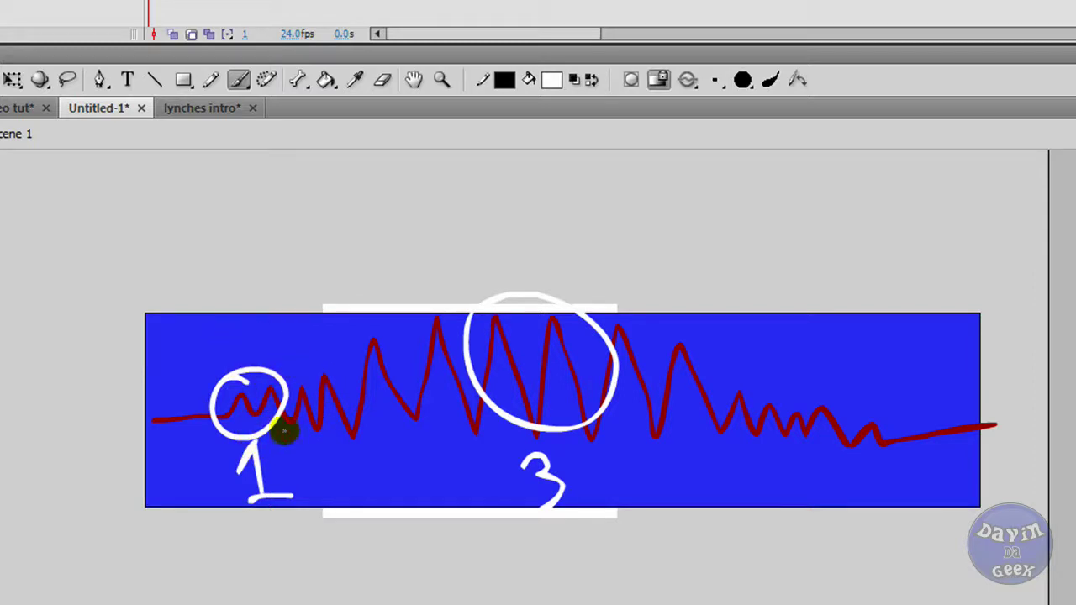
{"action": "left_click", "coordinate": [284, 389]}
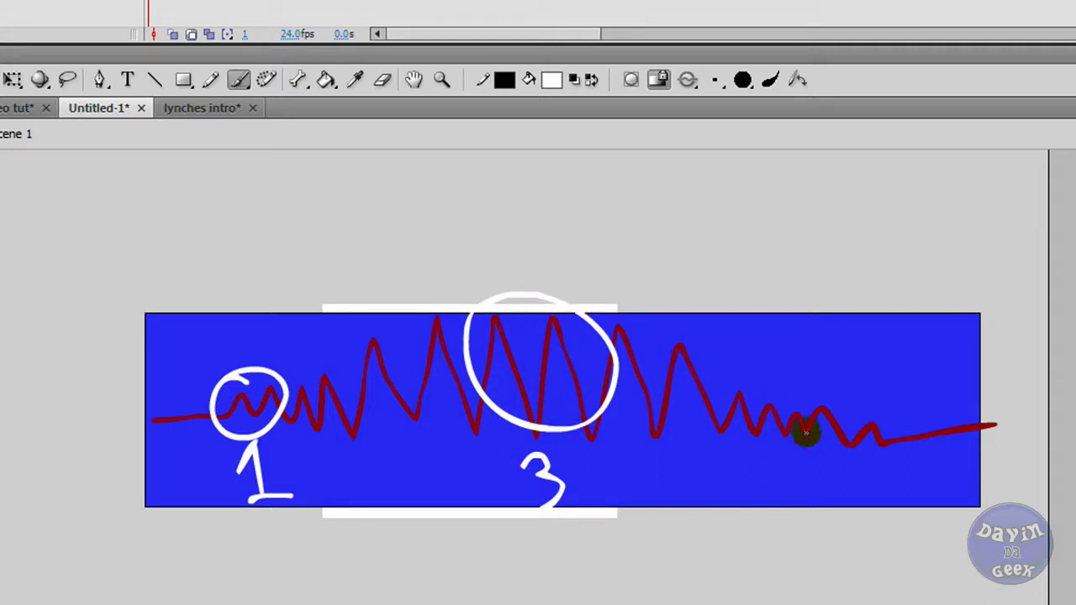
{"action": "left_click", "coordinate": [567, 472]}
Paint over the 3 below the middle peaks in the background blue and brush a white 2 in its place
{"action": "left_click", "coordinate": [552, 80]}
{"action": "left_click", "coordinate": [629, 441]}
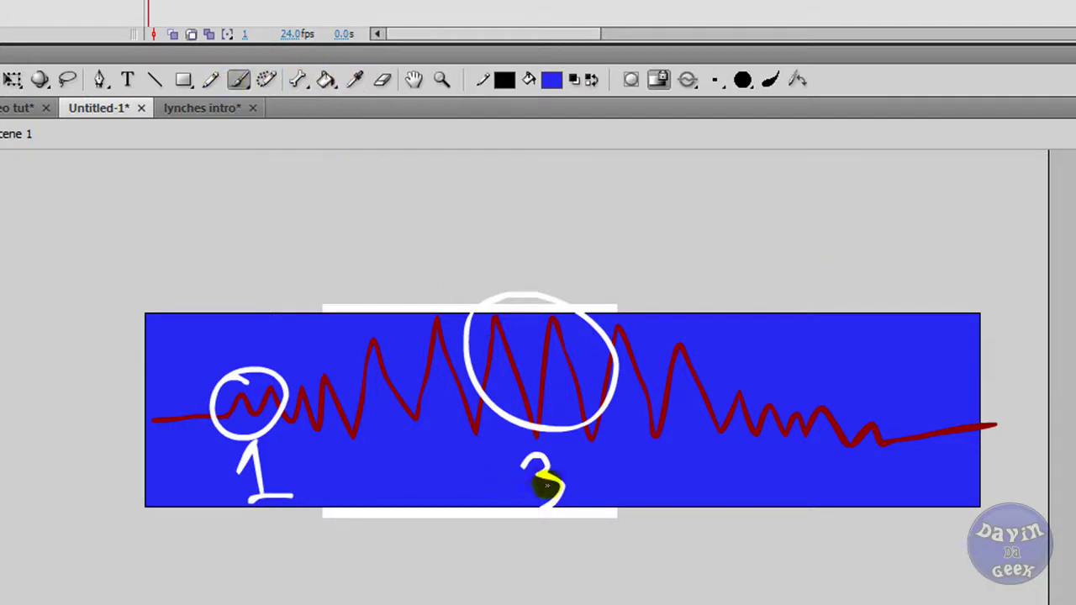
{"action": "mouse_move", "coordinate": [569, 473]}
{"action": "left_mouse_down"}
{"action": "mouse_move", "coordinate": [523, 502]}
{"action": "mouse_move", "coordinate": [554, 500]}
{"action": "mouse_move", "coordinate": [526, 506]}
{"action": "mouse_move", "coordinate": [560, 504]}
{"action": "mouse_move", "coordinate": [543, 488]}
{"action": "mouse_move", "coordinate": [560, 473]}
{"action": "mouse_move", "coordinate": [517, 467]}
{"action": "mouse_move", "coordinate": [545, 468]}
{"action": "left_mouse_up"}
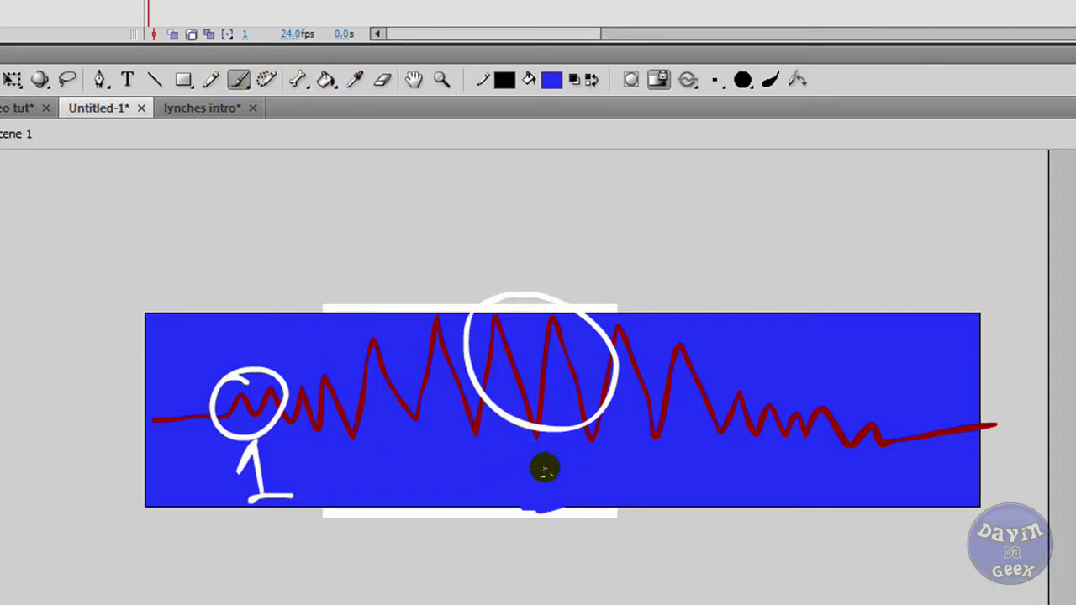
{"action": "left_click", "coordinate": [551, 79]}
{"action": "left_click", "coordinate": [571, 208]}
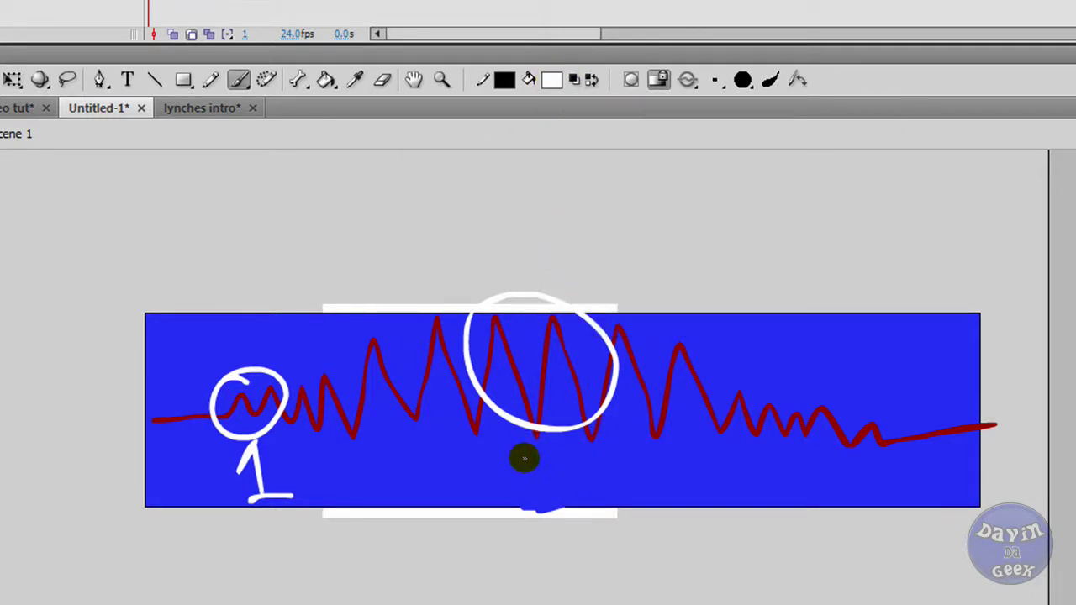
{"action": "mouse_move", "coordinate": [524, 458]}
{"action": "left_mouse_down"}
{"action": "mouse_move", "coordinate": [530, 487]}
{"action": "mouse_move", "coordinate": [588, 476]}
{"action": "left_mouse_up"}
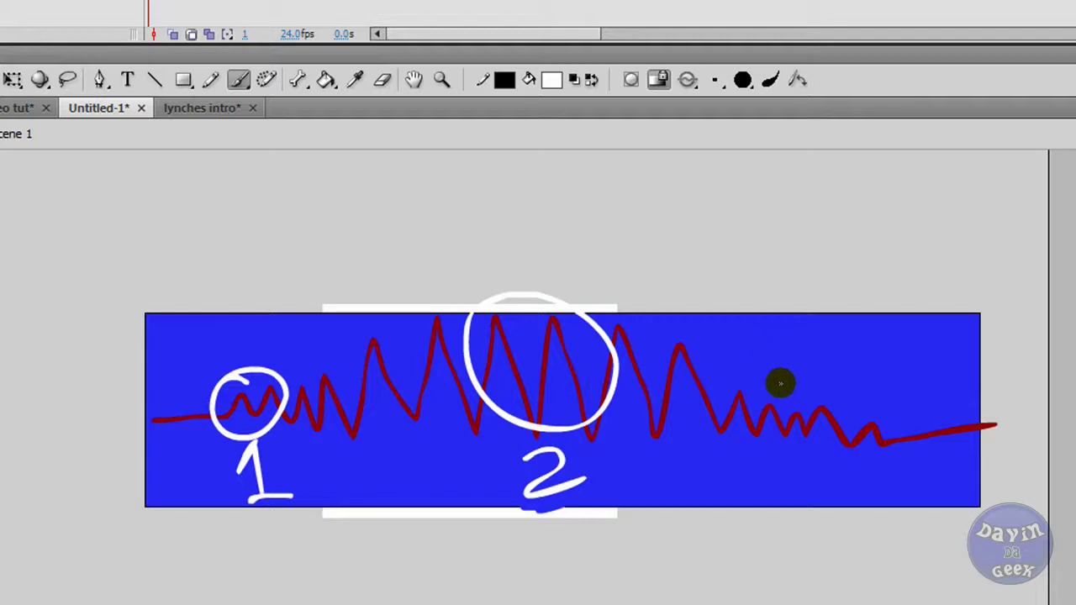
Brush a white 3 below the last small peaks of the waveform and circle those peaks
{"action": "mouse_move", "coordinate": [791, 461]}
{"action": "left_mouse_down"}
{"action": "mouse_move", "coordinate": [817, 475]}
{"action": "mouse_move", "coordinate": [782, 500]}
{"action": "left_mouse_up"}
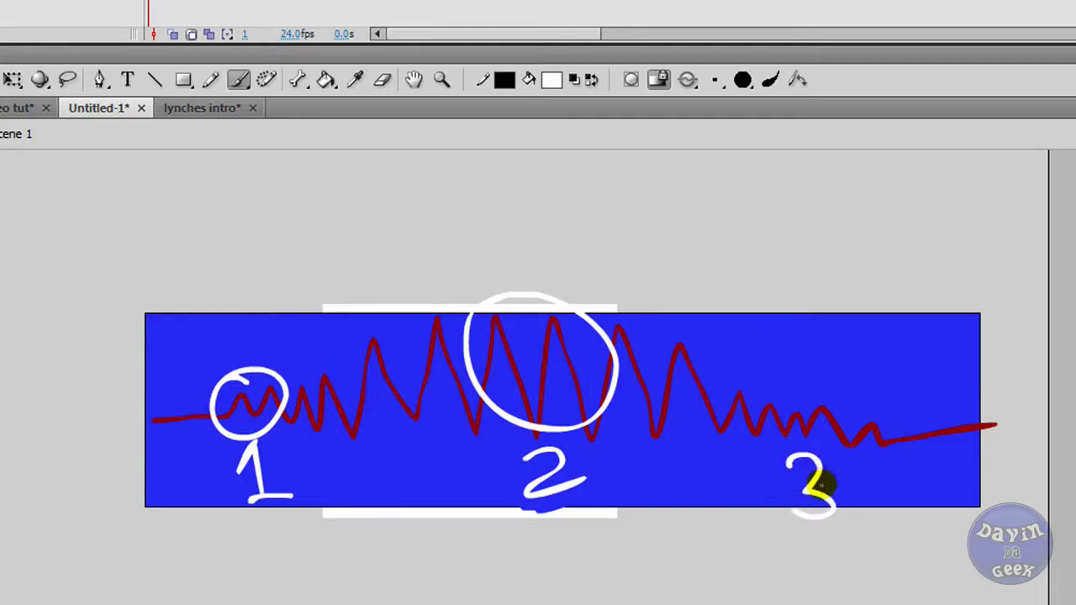
{"action": "key", "text": "ctrl+z"}
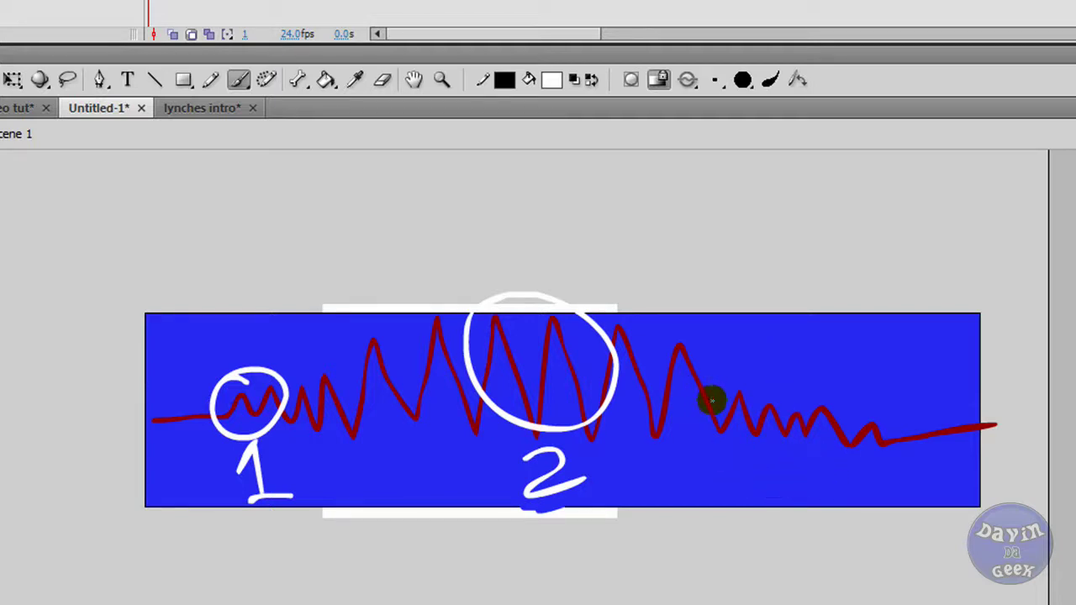
{"action": "mouse_move", "coordinate": [792, 454]}
{"action": "left_mouse_down"}
{"action": "mouse_move", "coordinate": [807, 458]}
{"action": "mouse_move", "coordinate": [794, 498]}
{"action": "left_mouse_up"}
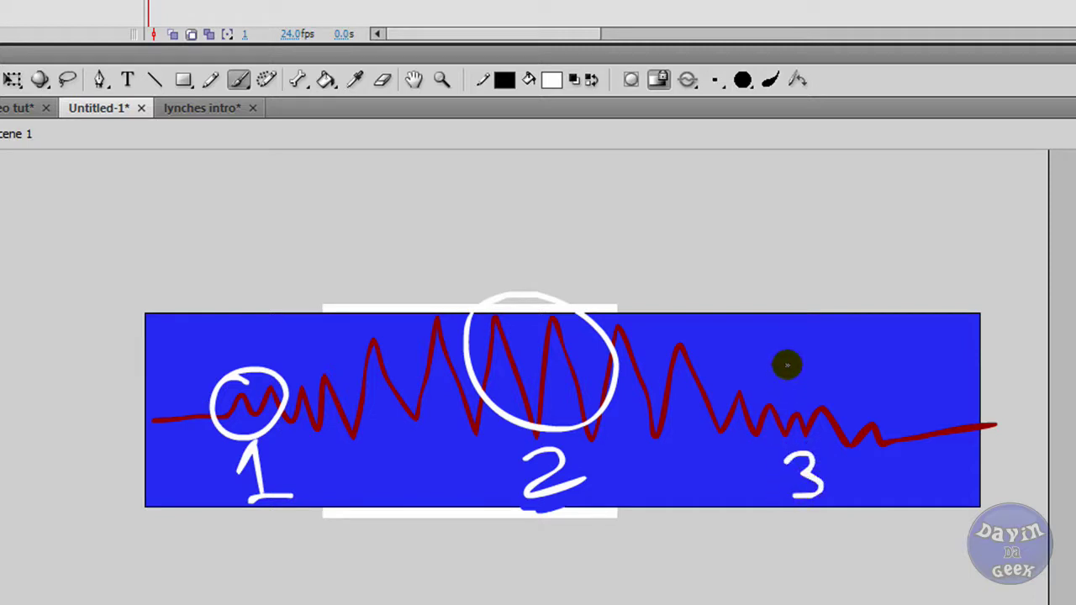
{"action": "mouse_move", "coordinate": [786, 365]}
{"action": "left_mouse_down"}
{"action": "mouse_move", "coordinate": [756, 392]}
{"action": "mouse_move", "coordinate": [817, 435]}
{"action": "mouse_move", "coordinate": [776, 388]}
{"action": "mouse_move", "coordinate": [793, 445]}
{"action": "left_mouse_up"}
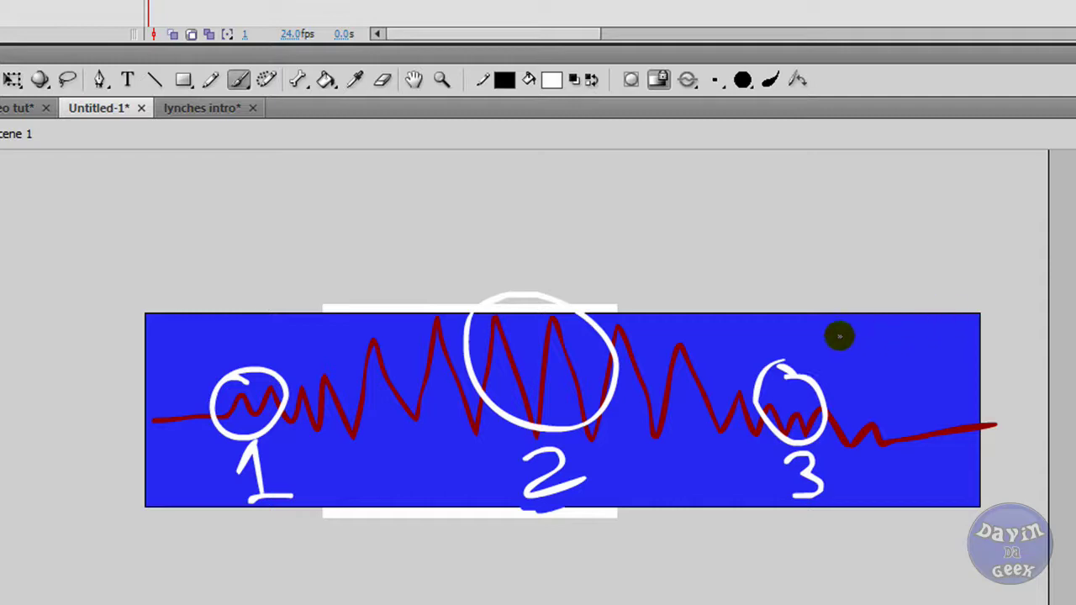
Switch to the voice video tut document and set its timeline frame display to Preview
{"action": "left_click", "coordinate": [17, 108]}
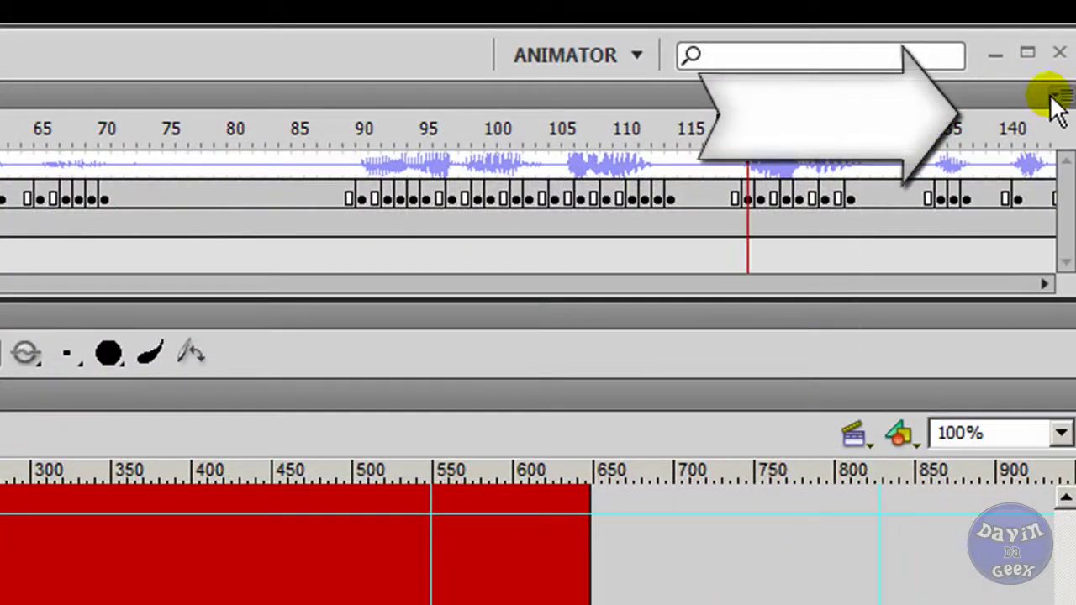
{"action": "left_click", "coordinate": [1059, 99]}
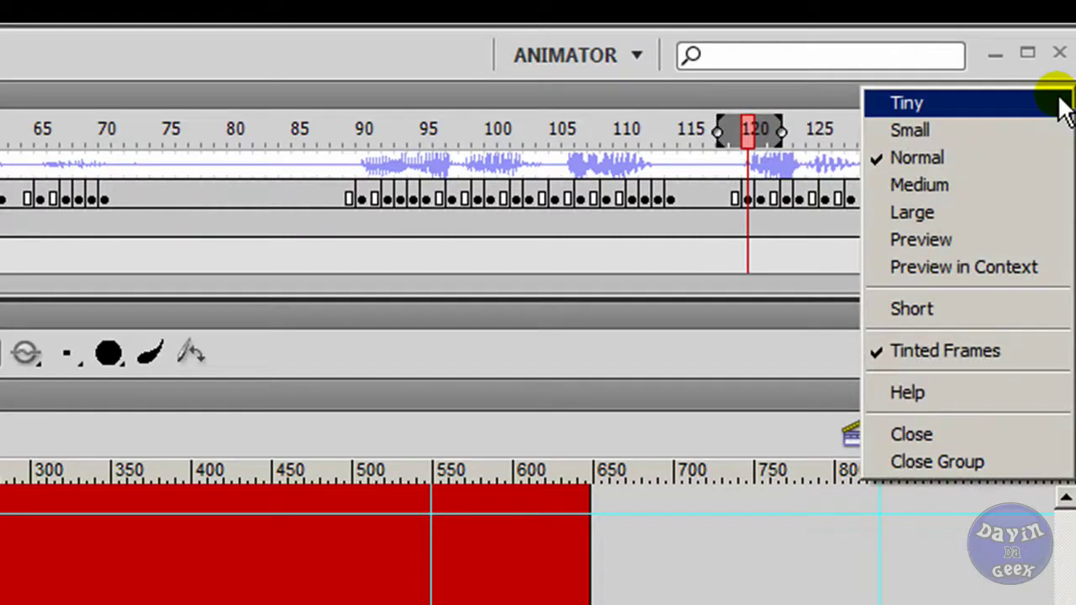
{"action": "left_click", "coordinate": [955, 217]}
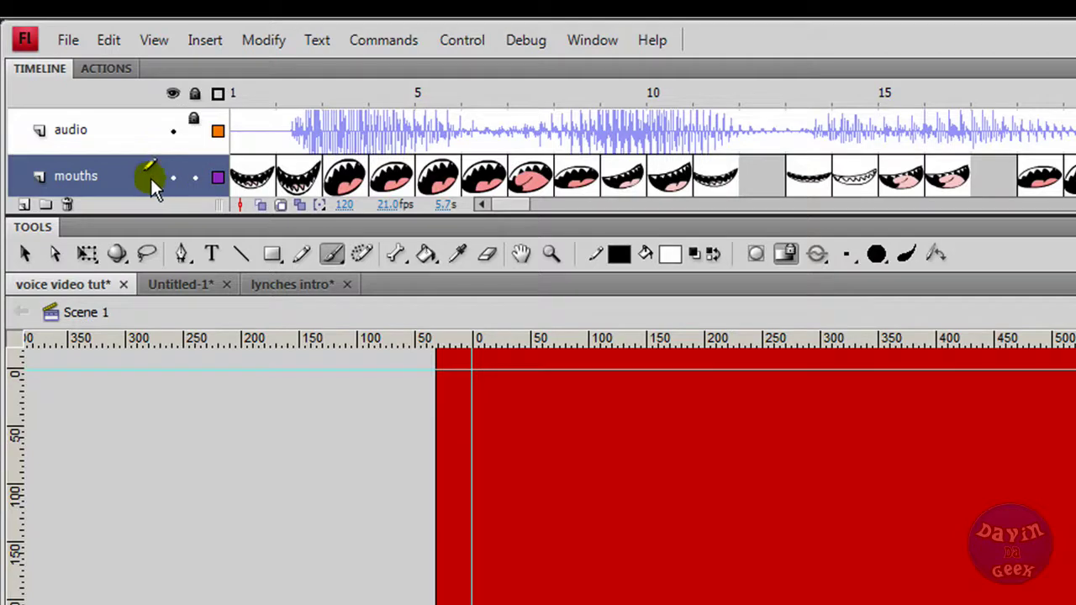
Delete the mouths layer from the timeline
{"action": "scroll", "coordinate": [117, 185], "scroll_direction": "down", "scroll_amount": 1}
{"action": "left_click", "coordinate": [69, 205]}
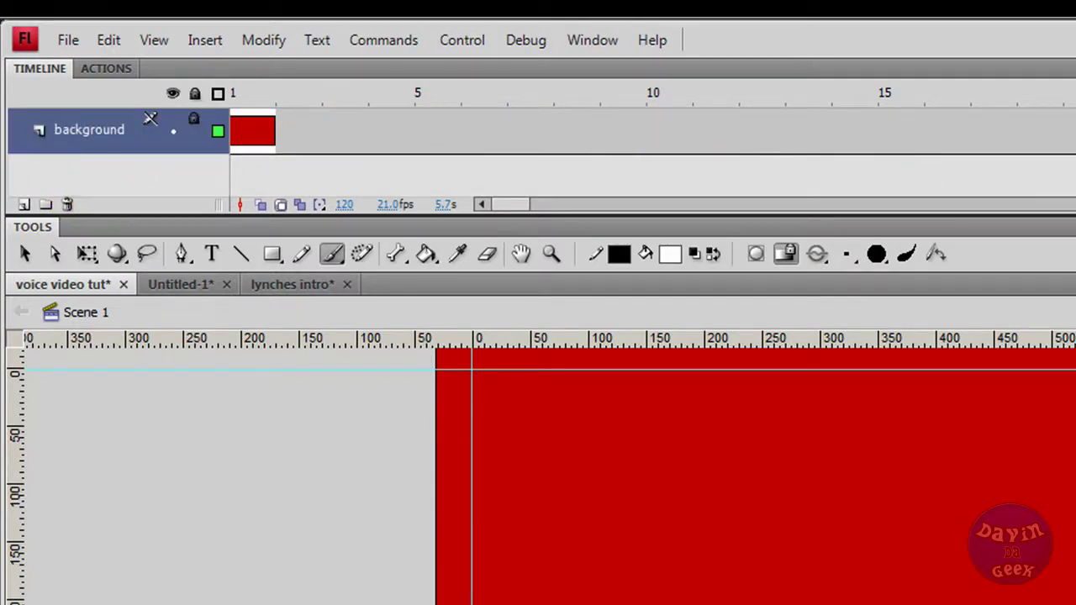
{"action": "scroll", "coordinate": [978, 126], "scroll_direction": "up", "scroll_amount": 1}
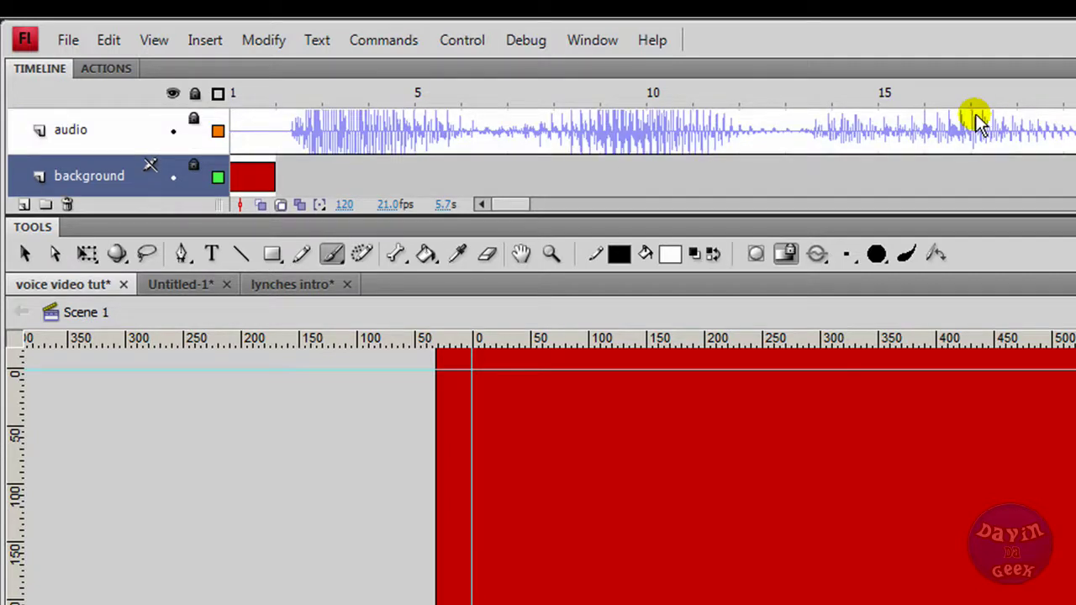
Add a new layer between the audio and background layers and name it mouth
{"action": "left_click", "coordinate": [23, 204]}
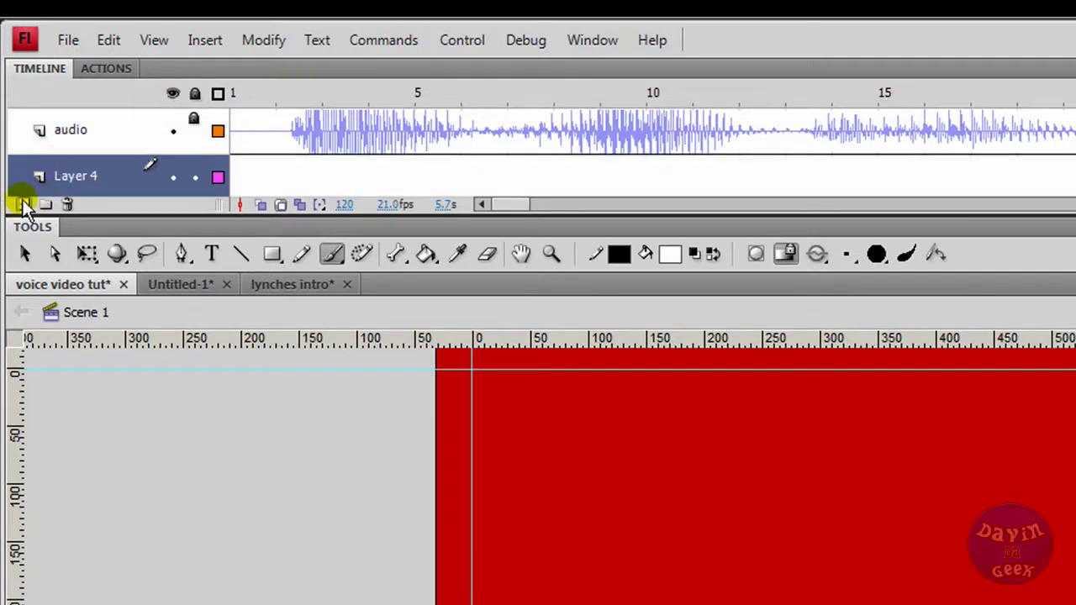
{"action": "double_click", "coordinate": [66, 178]}
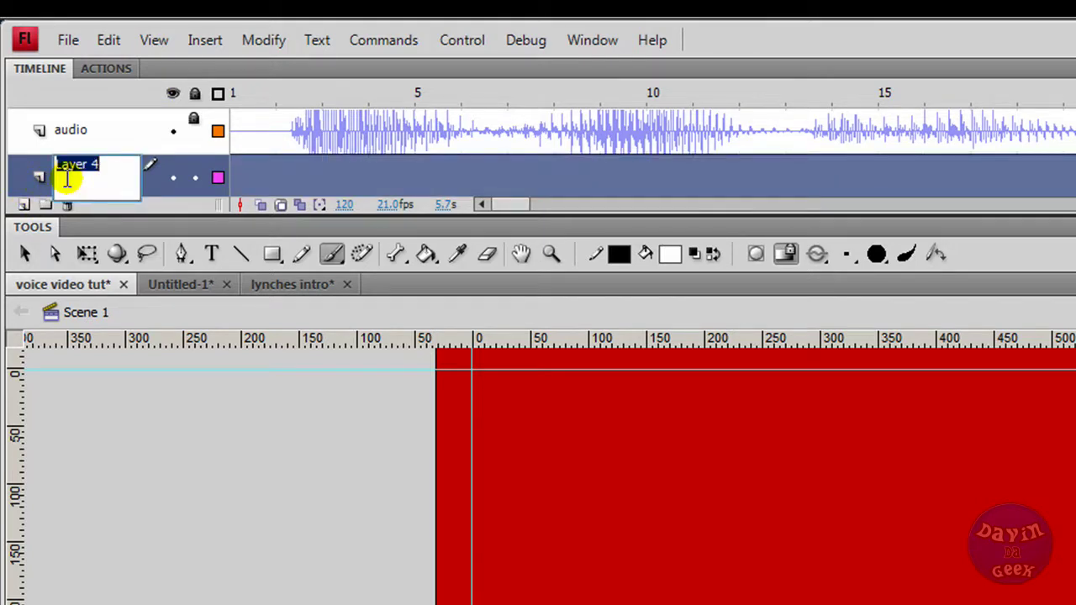
{"action": "type", "text": "mout"}
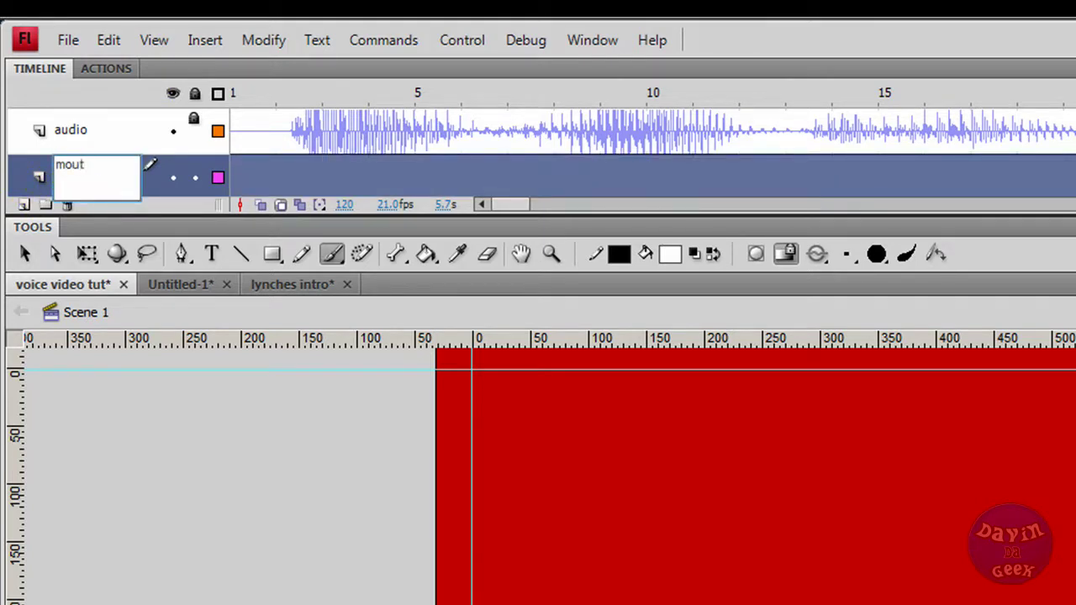
{"action": "type", "text": "h"}
{"action": "key", "text": "Return"}
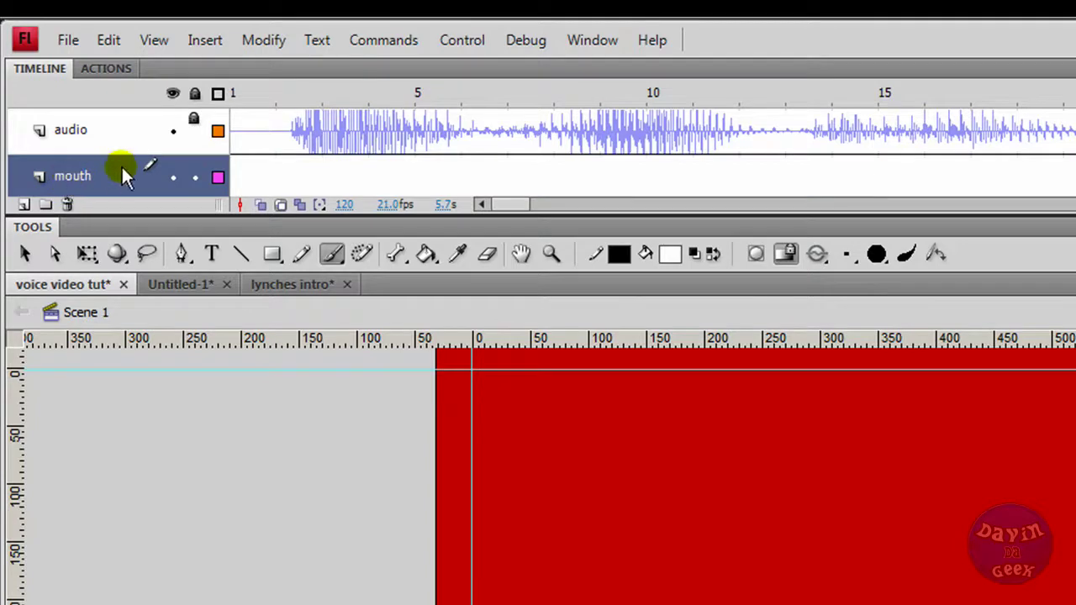
Scrub and play the opening audio from frame 1 to about frame 20, and return to frame 1
{"action": "left_click", "coordinate": [244, 98]}
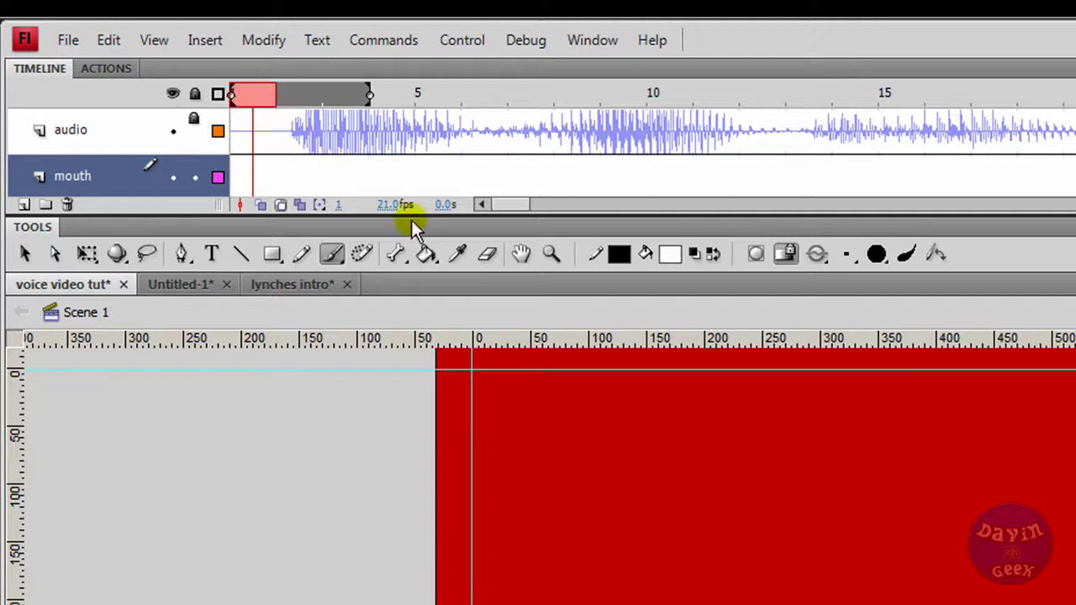
{"action": "left_click_drag", "start_coordinate": [261, 94], "coordinate": [800, 82]}
{"action": "key", "text": "Return"}
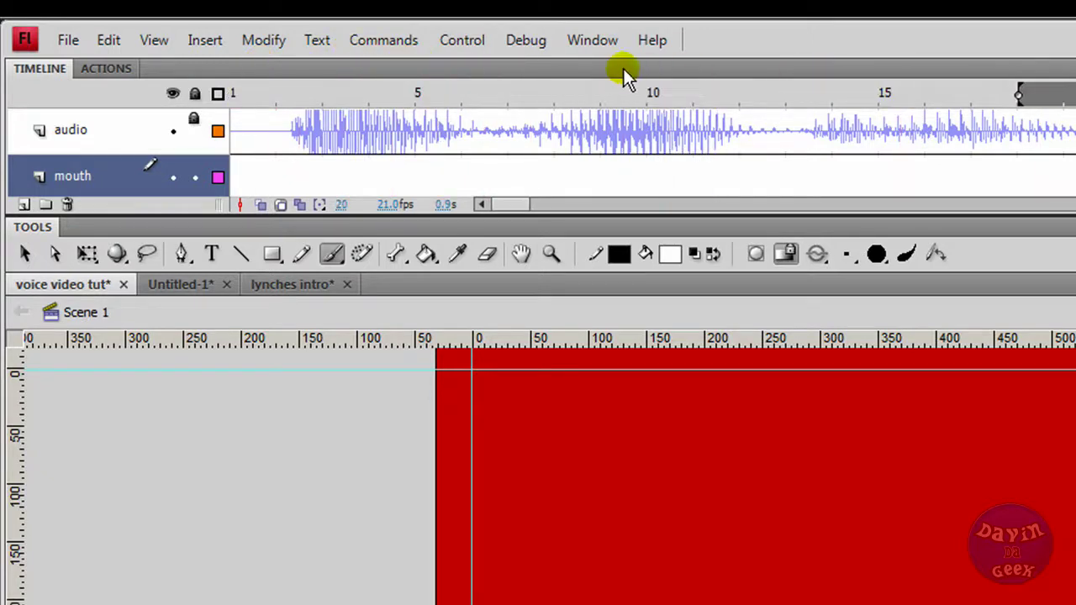
{"action": "left_click_drag", "start_coordinate": [277, 91], "coordinate": [194, 98]}
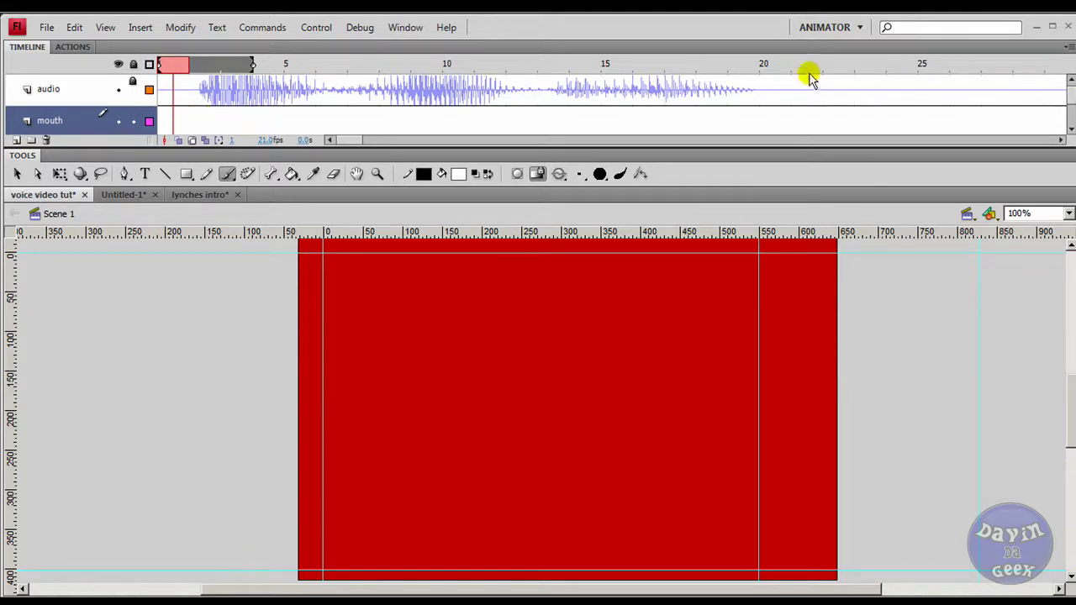
Open the library and preview the mouth symbols oh, oh tongue two, smile, smile tongue, teeth smile and tongue
{"action": "left_click_drag", "start_coordinate": [1075, 336], "coordinate": [851, 288]}
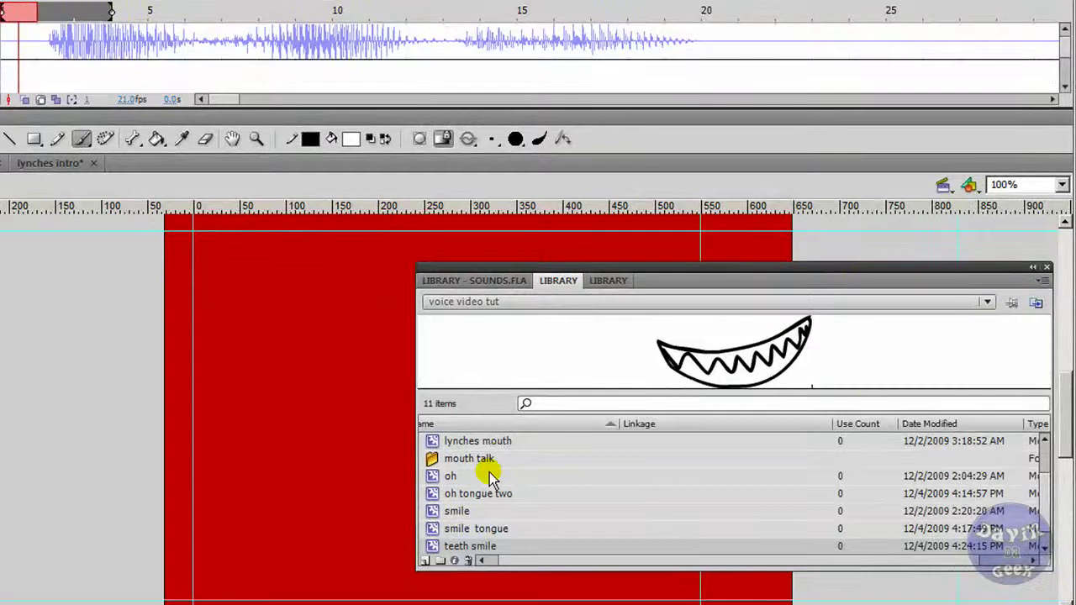
{"action": "scroll", "coordinate": [492, 477], "scroll_direction": "down", "scroll_amount": 1}
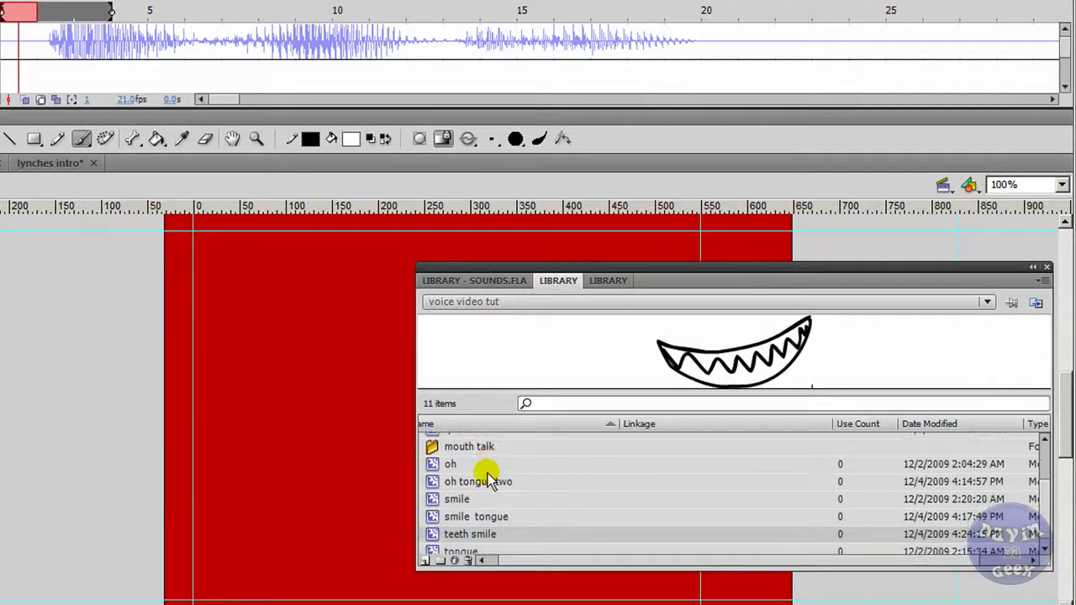
{"action": "left_click", "coordinate": [433, 470]}
{"action": "scroll", "coordinate": [431, 479], "scroll_direction": "down", "scroll_amount": 1}
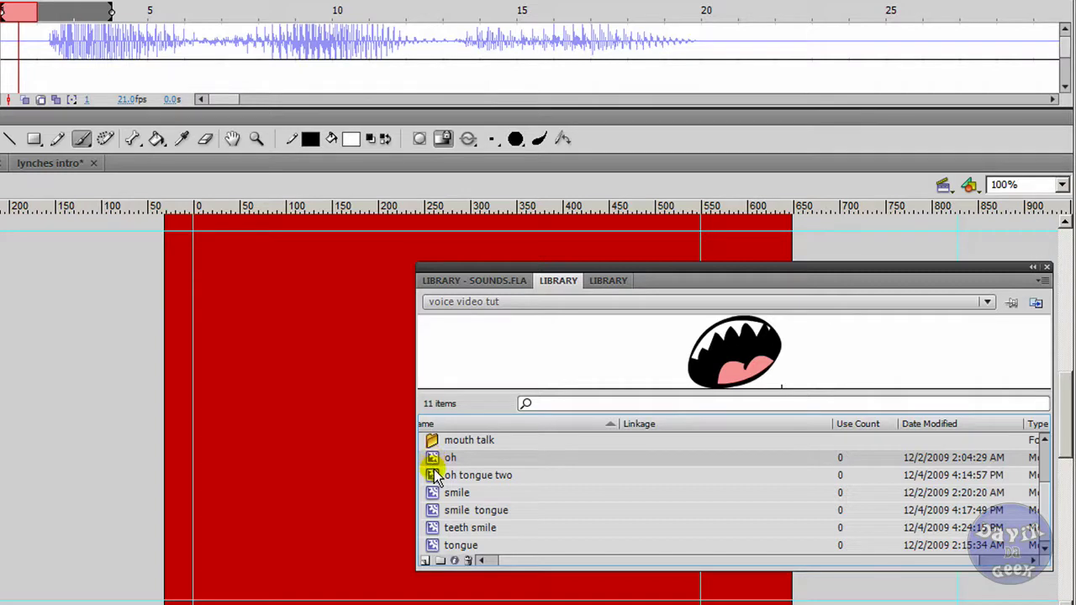
{"action": "left_click", "coordinate": [434, 477]}
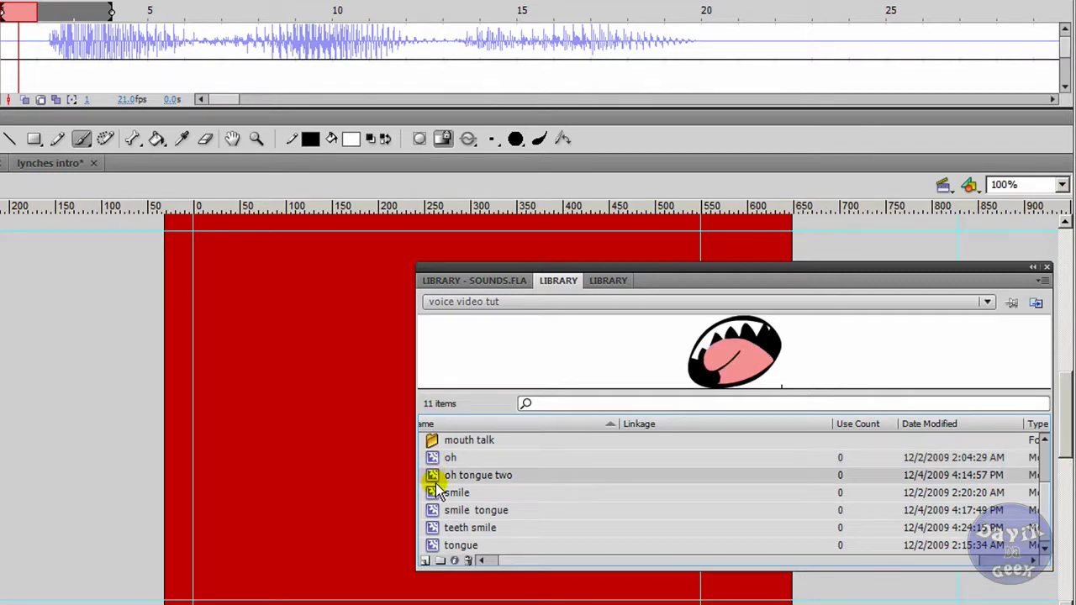
{"action": "left_click", "coordinate": [436, 495]}
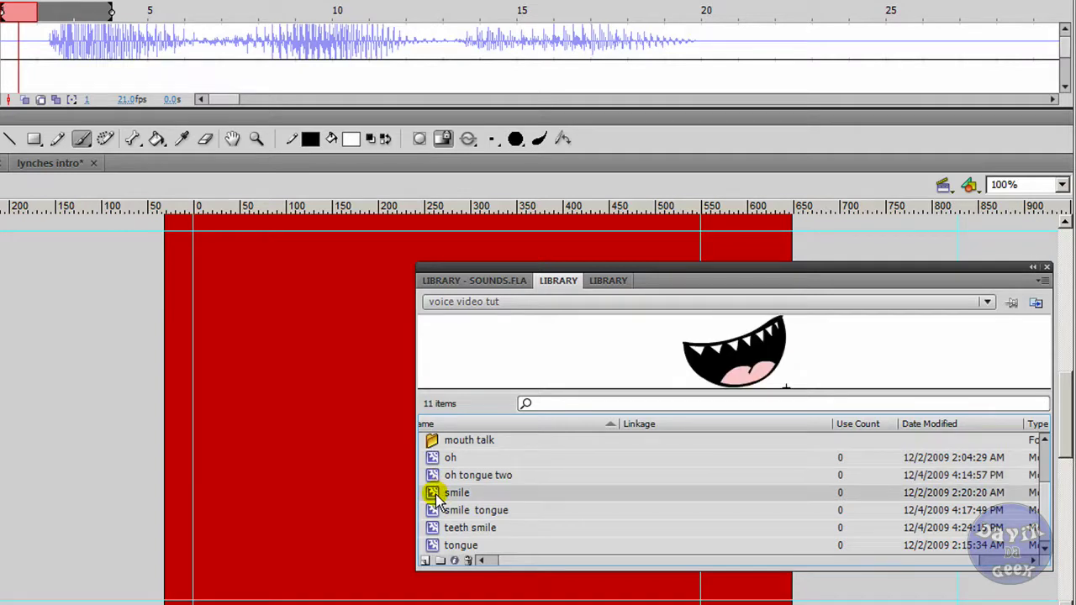
{"action": "left_click", "coordinate": [434, 510]}
{"action": "left_click", "coordinate": [433, 530]}
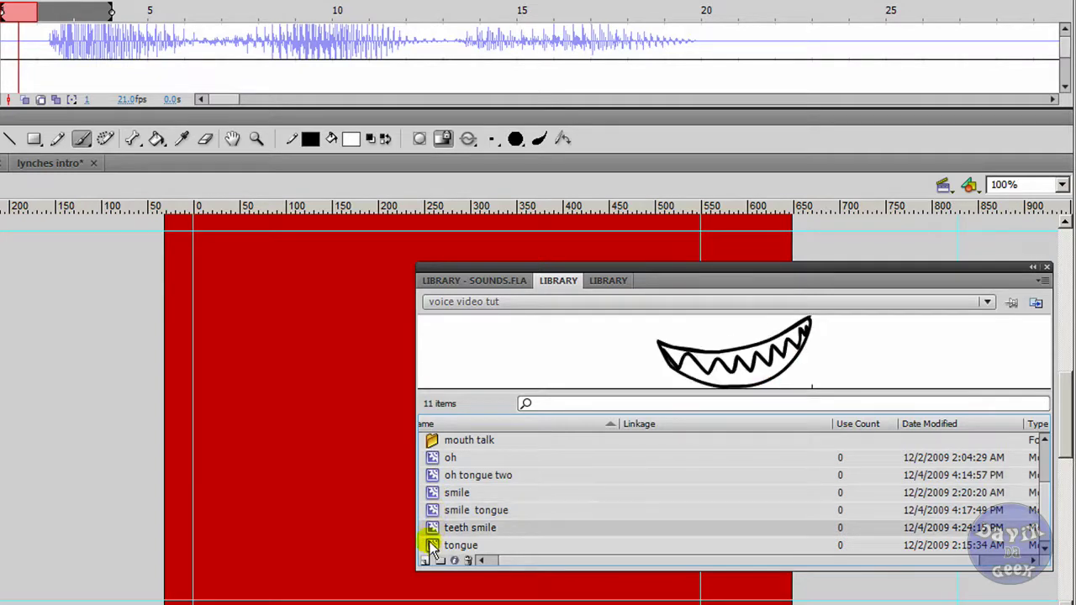
{"action": "left_click", "coordinate": [432, 546]}
{"action": "left_click", "coordinate": [433, 476]}
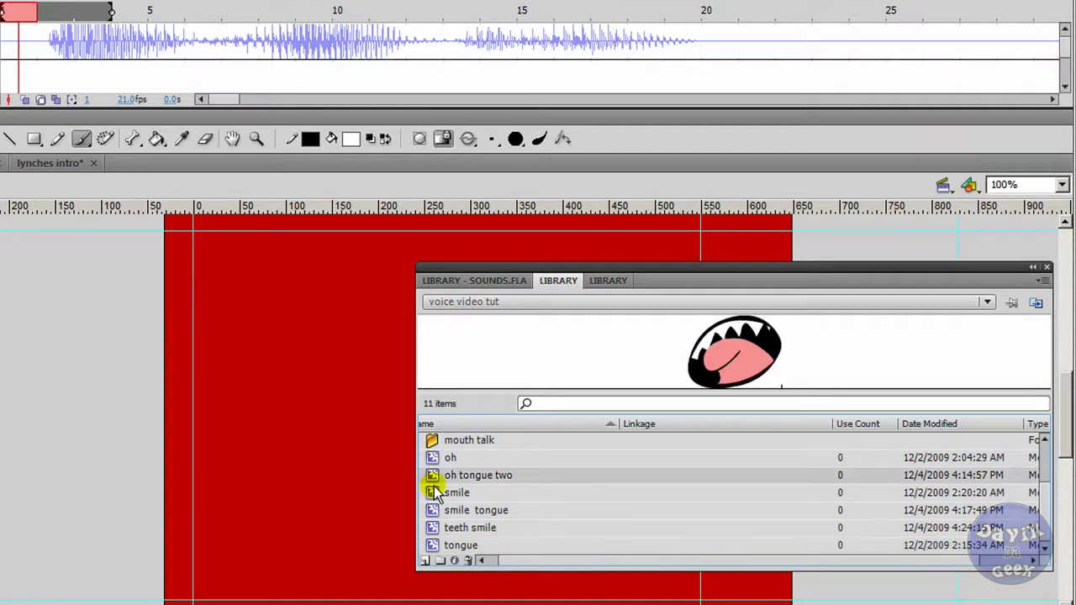
{"action": "left_click", "coordinate": [434, 494]}
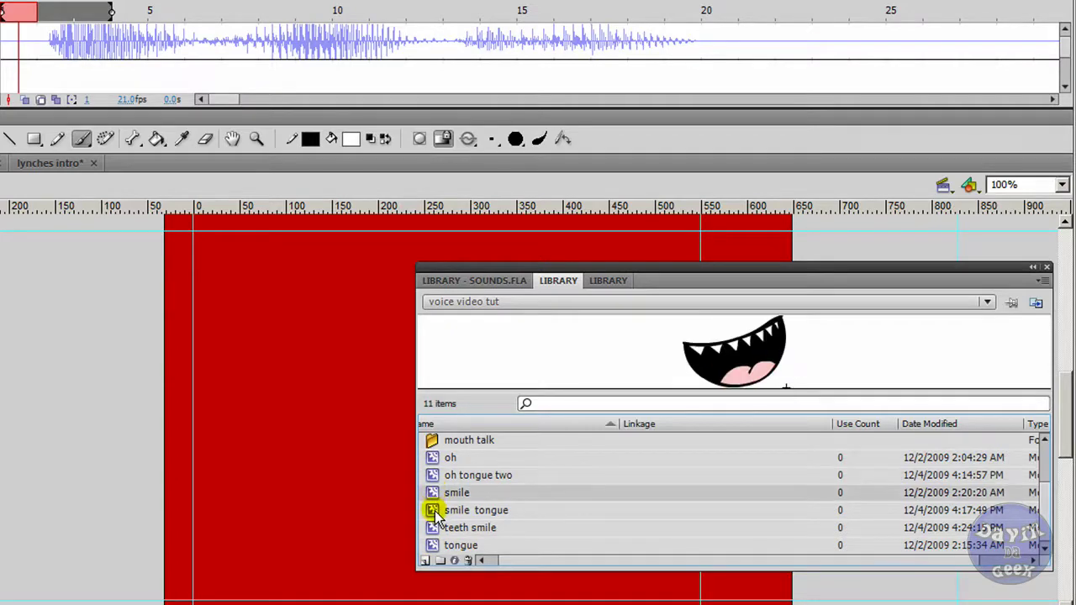
{"action": "left_click", "coordinate": [433, 511]}
{"action": "left_click", "coordinate": [432, 528]}
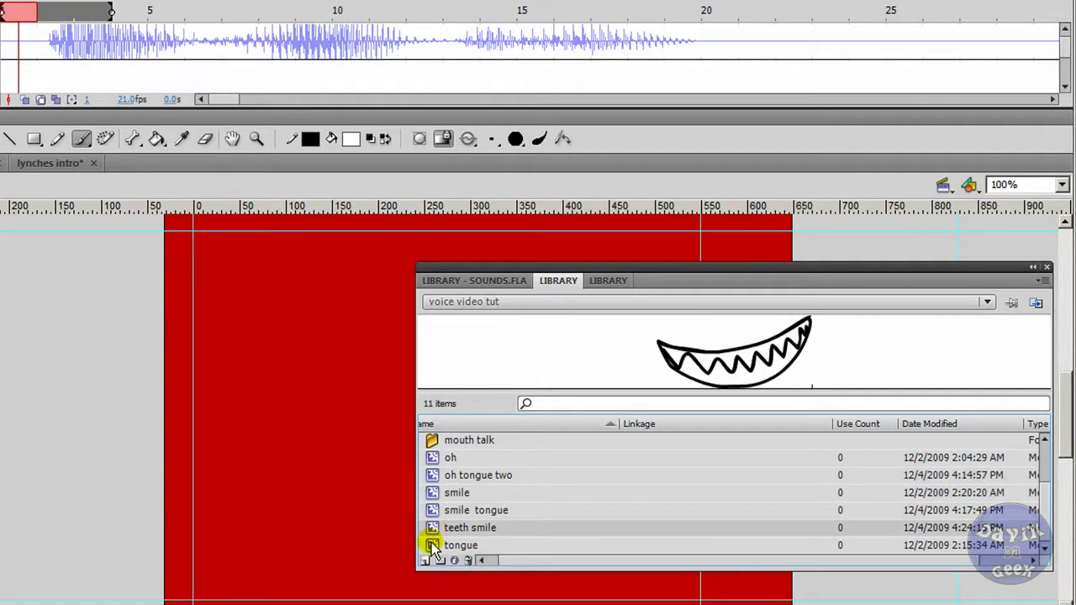
{"action": "left_click", "coordinate": [431, 545]}
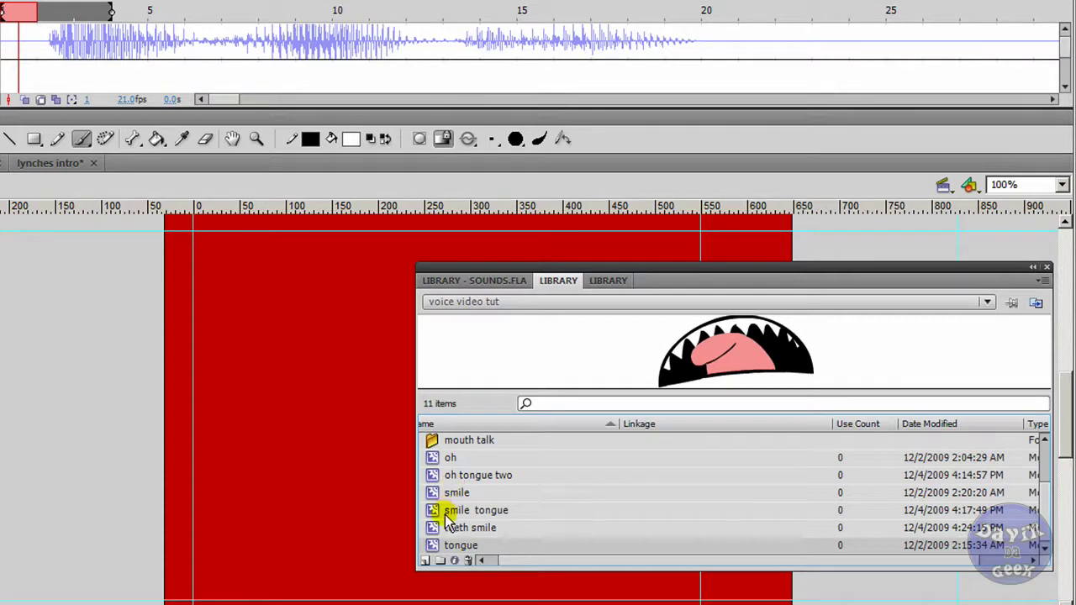
{"action": "left_click", "coordinate": [429, 523]}
{"action": "left_click", "coordinate": [432, 510]}
{"action": "left_click", "coordinate": [434, 494]}
{"action": "left_click", "coordinate": [434, 477]}
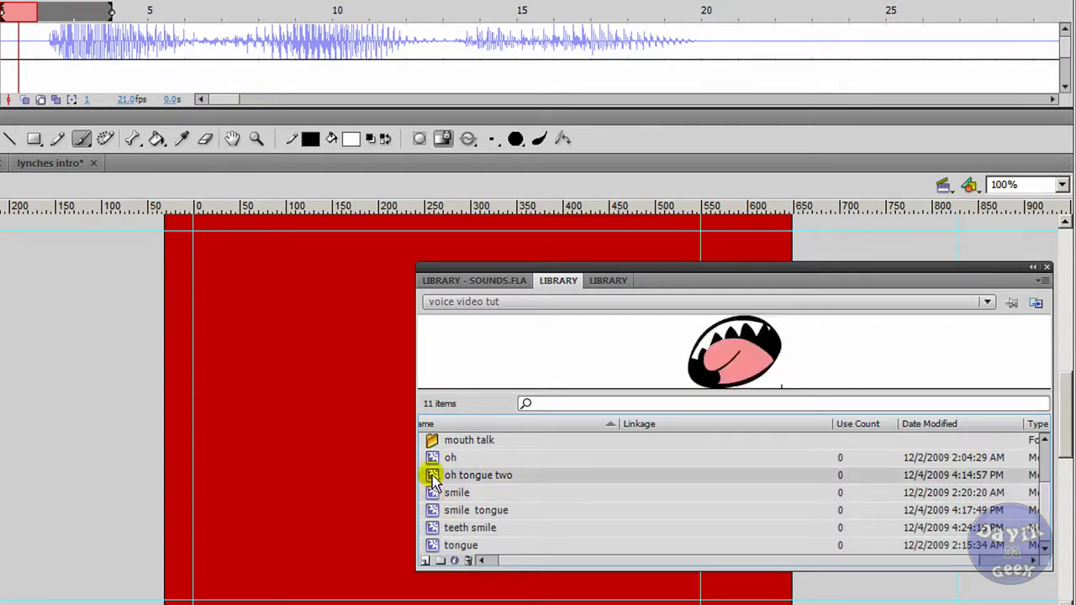
{"action": "left_click", "coordinate": [435, 460]}
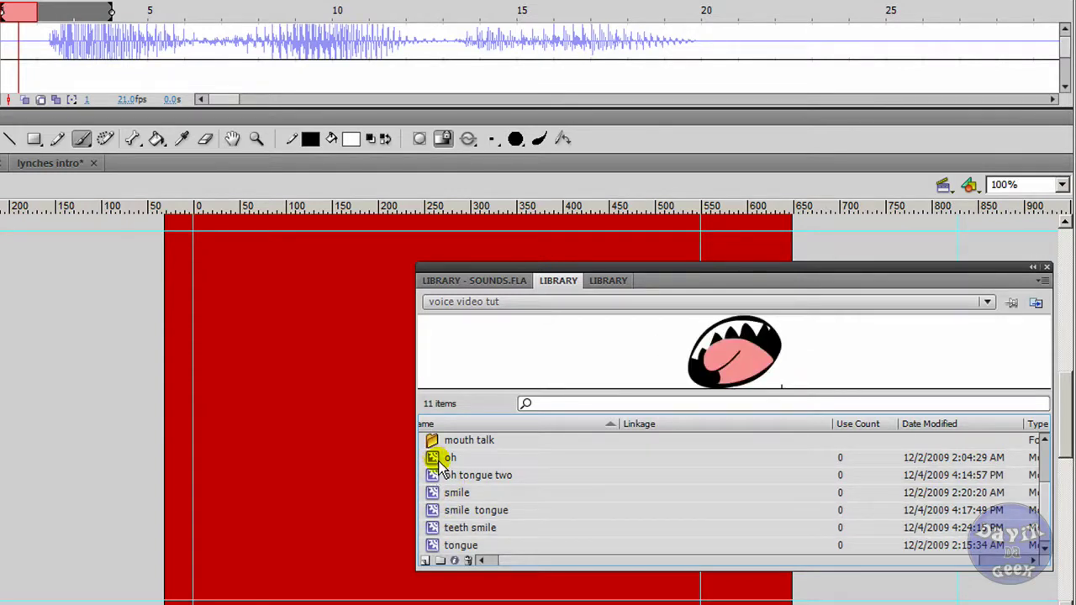
Place the oh mouth symbol on the stage at frame 1 of the mouth layer and move the library clear of it
{"action": "left_click_drag", "start_coordinate": [857, 273], "coordinate": [937, 261]}
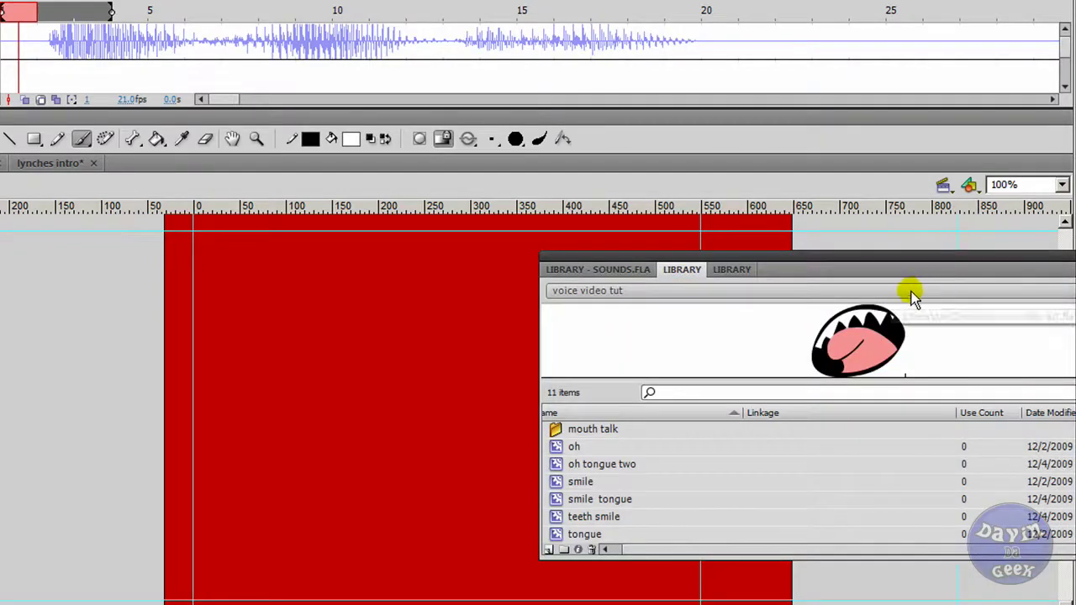
{"action": "left_click", "coordinate": [561, 446]}
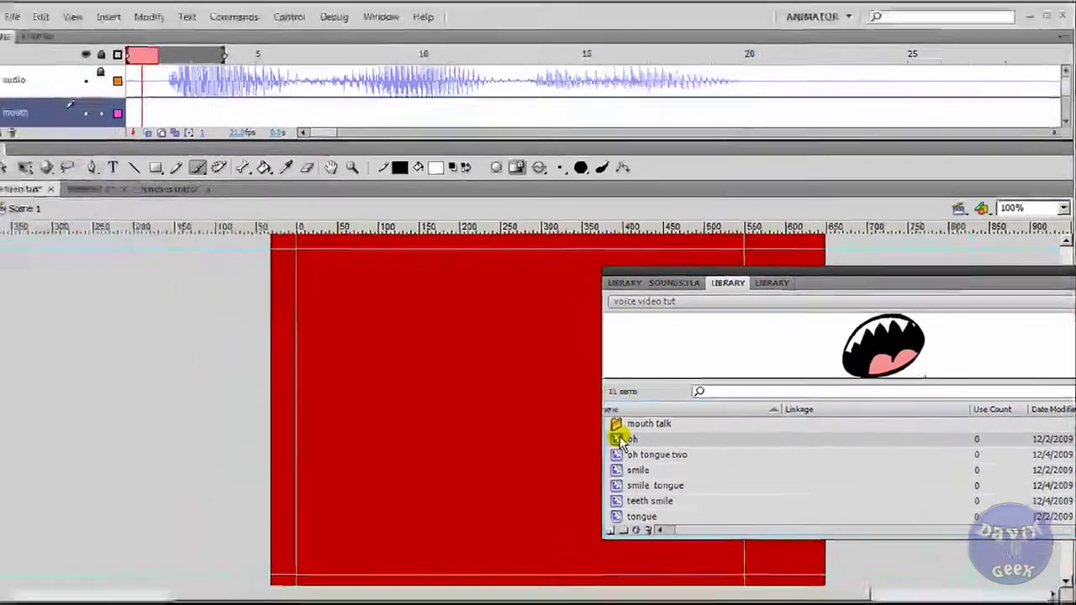
{"action": "left_click_drag", "start_coordinate": [620, 443], "coordinate": [455, 386]}
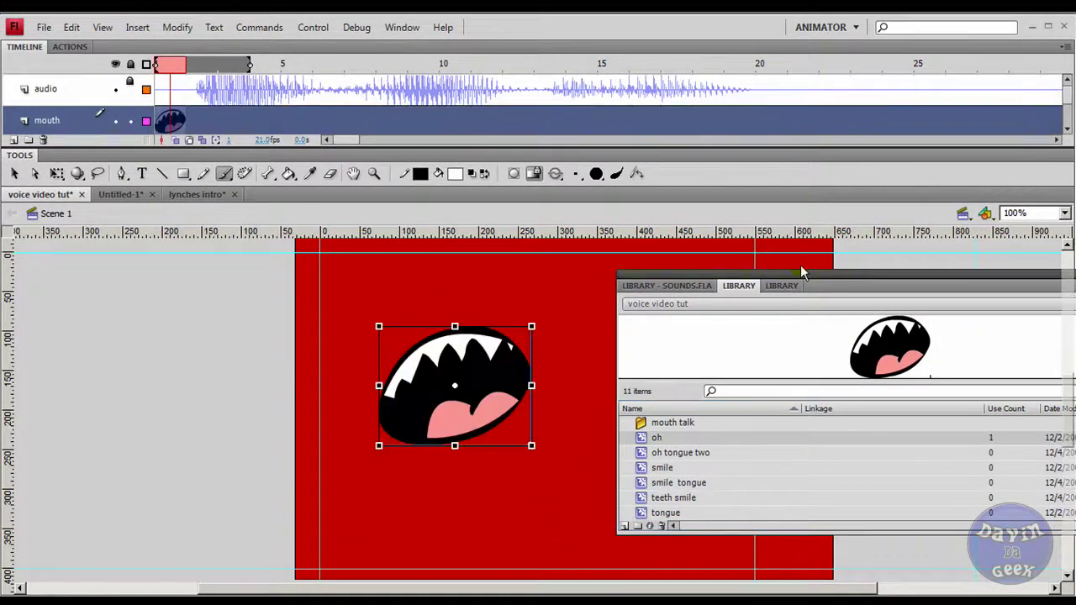
{"action": "left_click_drag", "start_coordinate": [699, 276], "coordinate": [803, 270]}
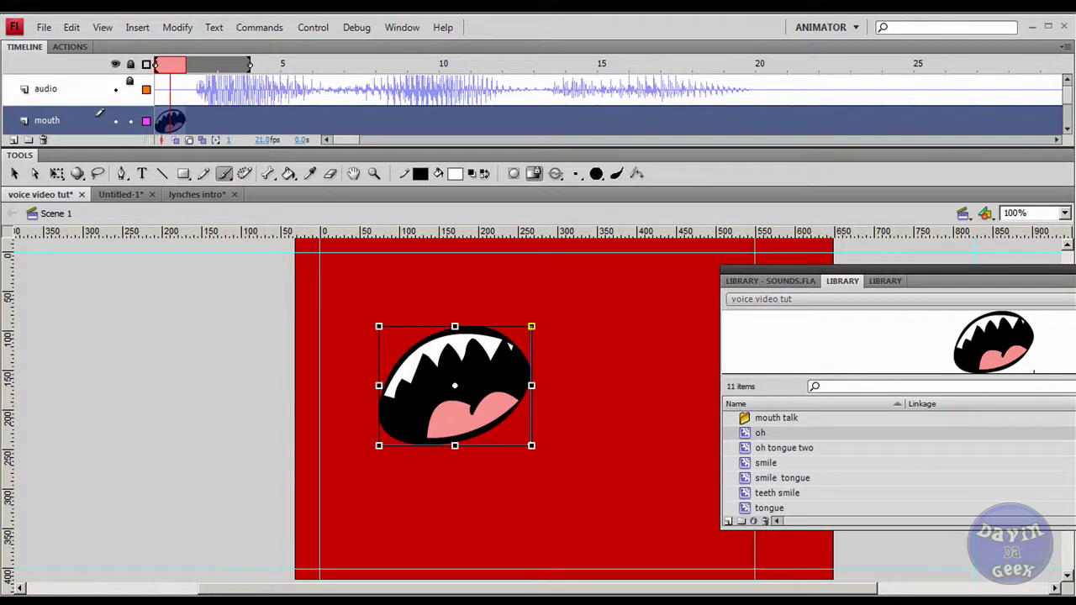
Scale the oh mouth at frame 1 down proportionally about its centre with Free Transform to about 50 px wide
{"action": "left_click", "coordinate": [15, 174]}
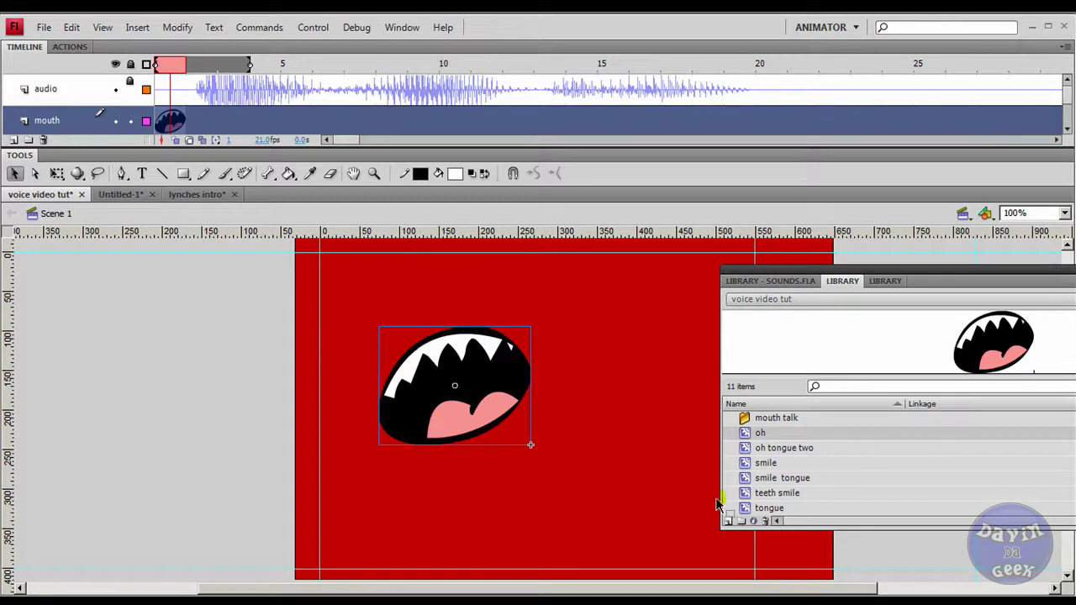
{"action": "right_click", "coordinate": [490, 377]}
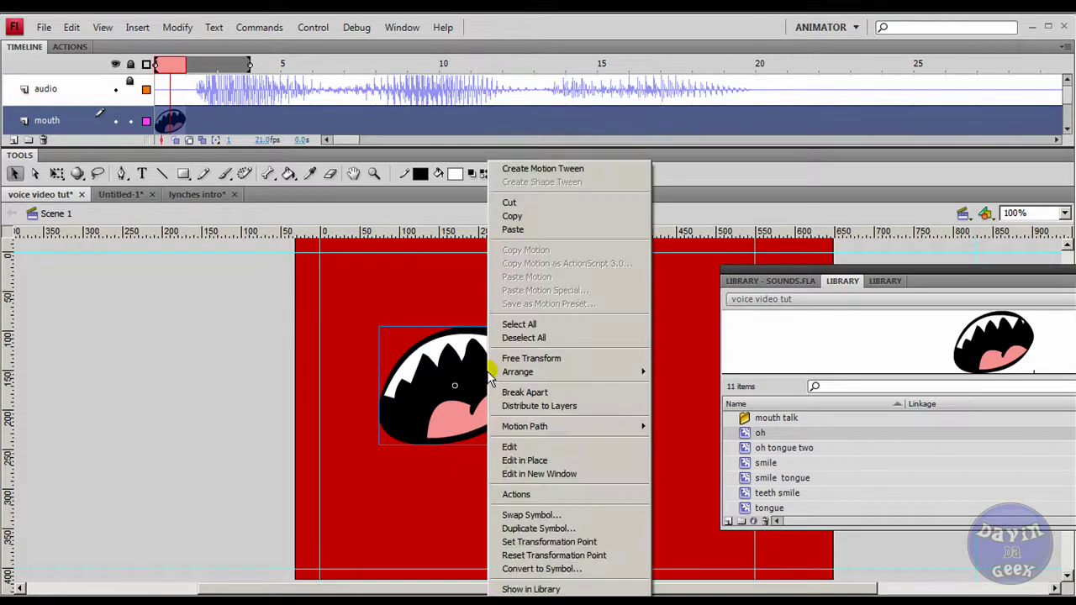
{"action": "left_click", "coordinate": [504, 360]}
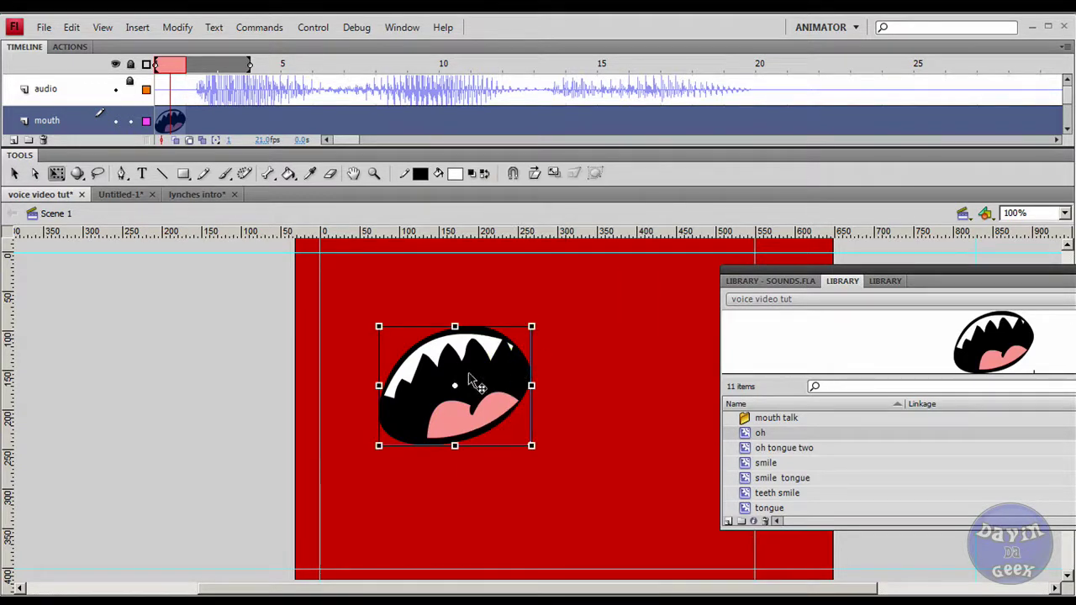
{"action": "left_click_drag", "start_coordinate": [476, 380], "coordinate": [508, 378]}
{"action": "left_click_drag", "start_coordinate": [564, 323], "coordinate": [495, 369]}
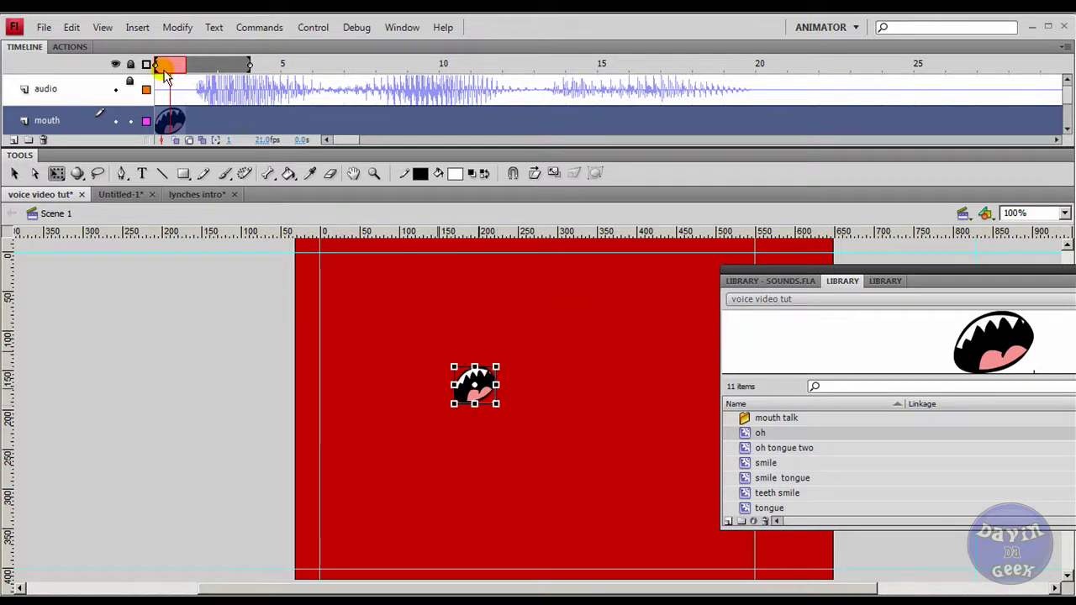
Insert a keyframe at frame 3 of the mouth layer and enlarge the mouth there to about 100 px wide
{"action": "left_click_drag", "start_coordinate": [168, 66], "coordinate": [230, 74]}
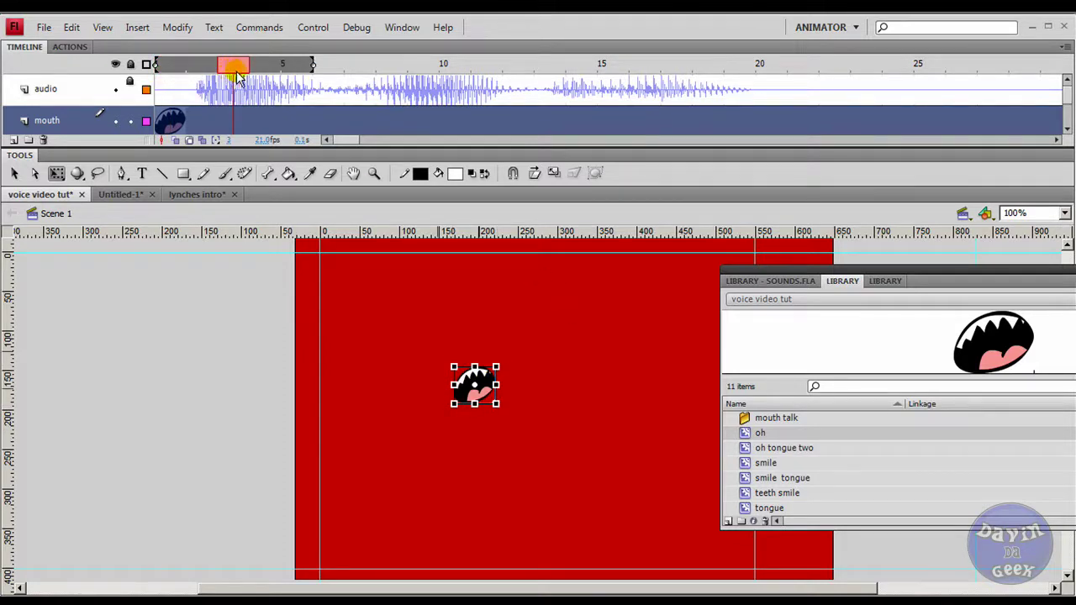
{"action": "left_click", "coordinate": [232, 120]}
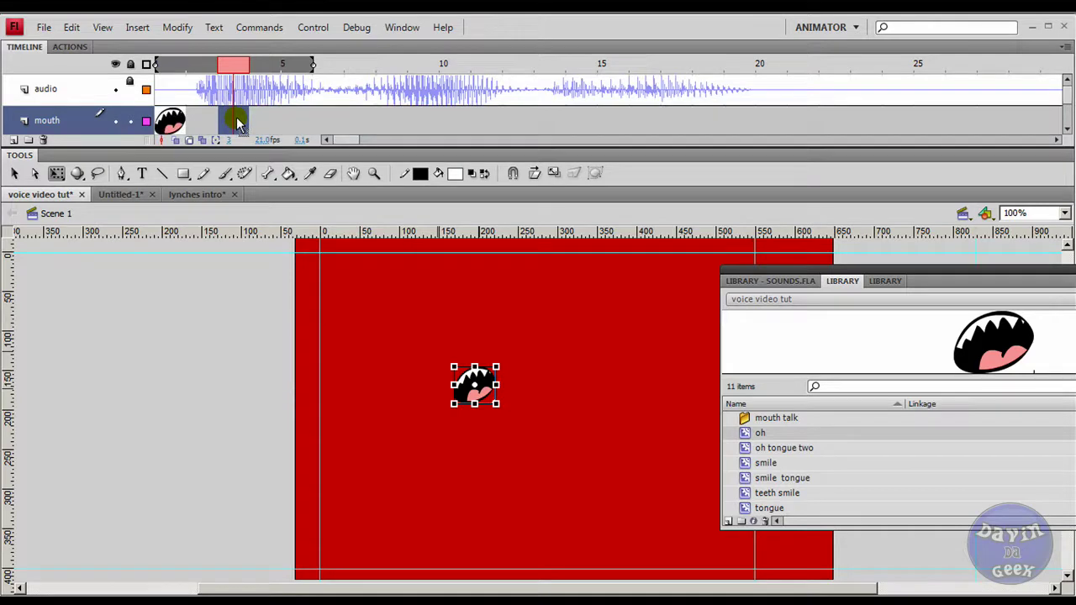
{"action": "right_click", "coordinate": [236, 122]}
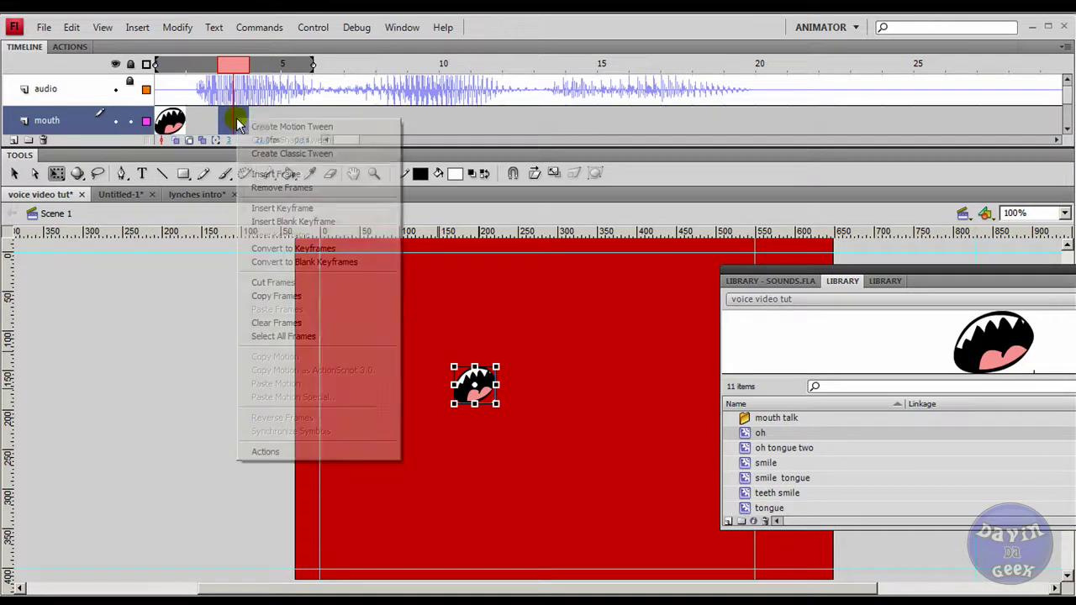
{"action": "left_click", "coordinate": [270, 212]}
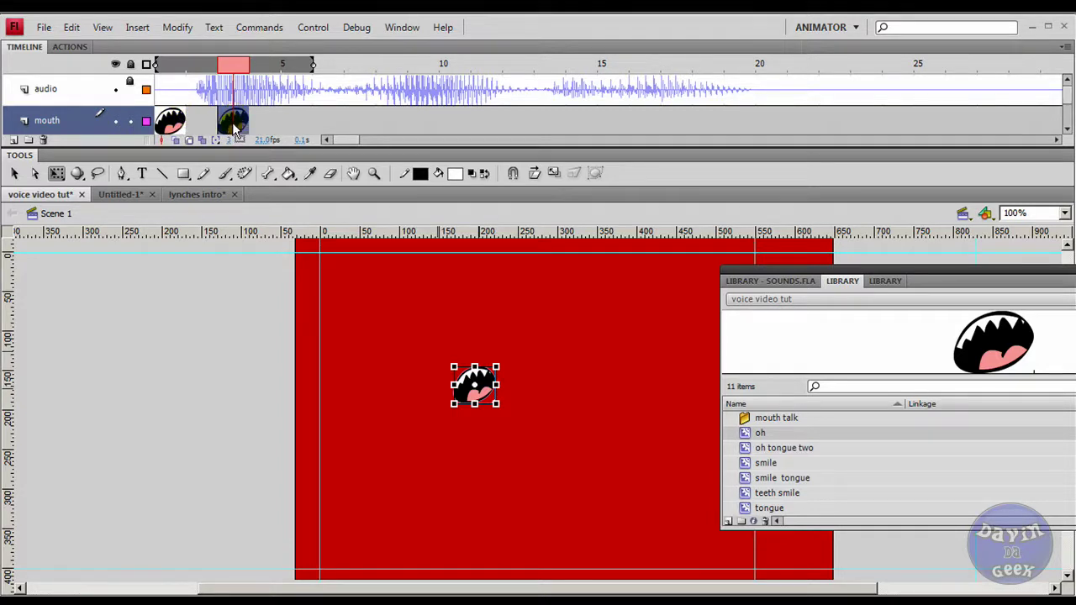
{"action": "left_click_drag", "start_coordinate": [237, 128], "coordinate": [645, 246]}
{"action": "left_click_drag", "start_coordinate": [426, 396], "coordinate": [446, 385]}
{"action": "left_click_drag", "start_coordinate": [232, 86], "coordinate": [235, 91]}
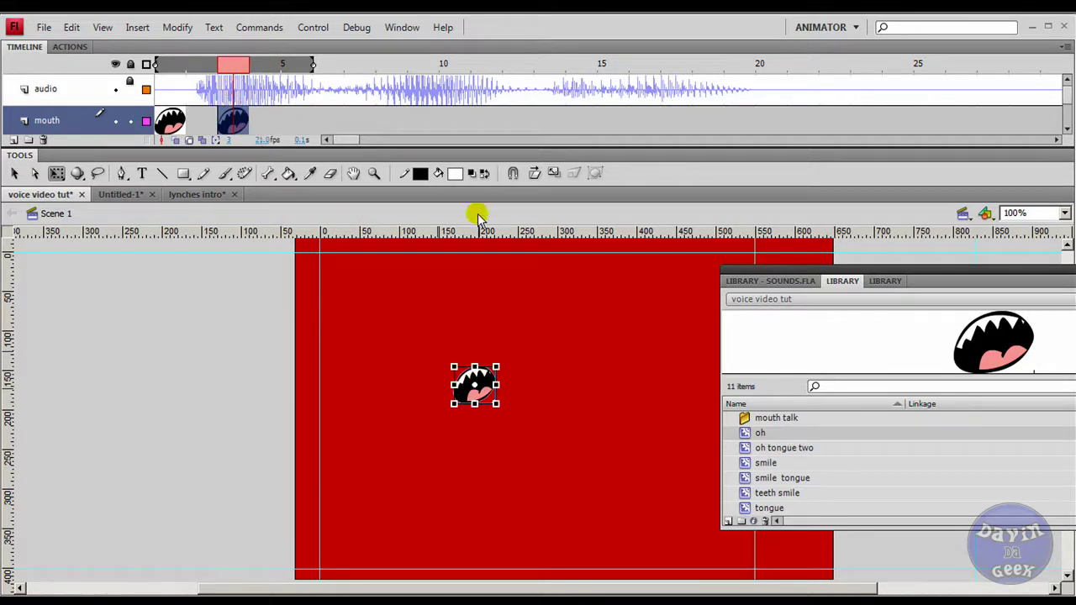
{"action": "left_click_drag", "start_coordinate": [494, 365], "coordinate": [515, 351]}
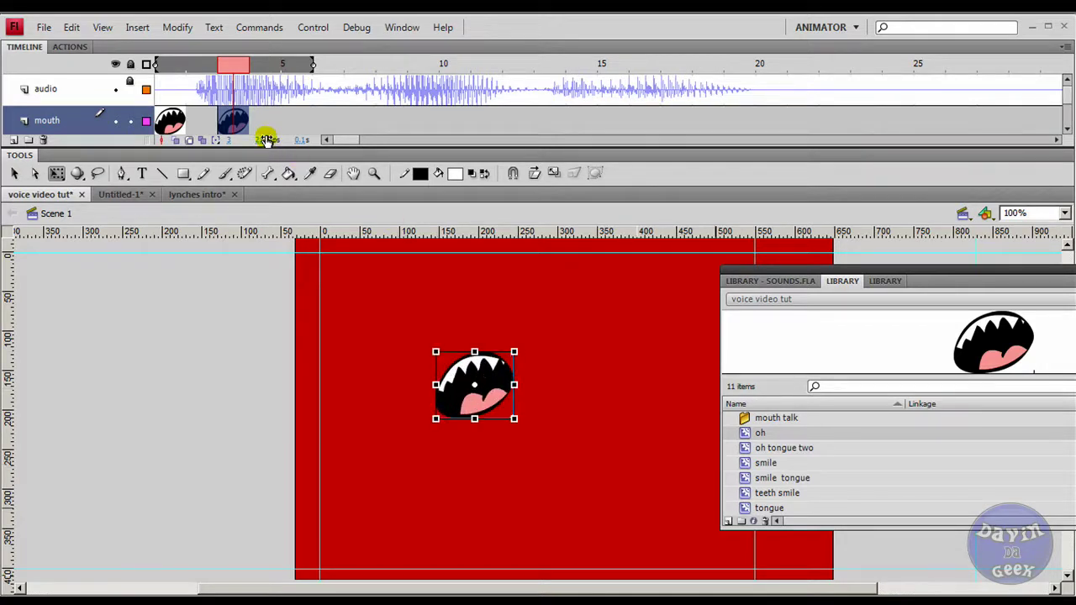
Insert a keyframe at frame 5 of the mouth layer and shrink the mouth there to about 75 px wide
{"action": "mouse_move", "coordinate": [240, 64]}
{"action": "left_mouse_down"}
{"action": "mouse_move", "coordinate": [307, 77]}
{"action": "mouse_move", "coordinate": [176, 47]}
{"action": "mouse_move", "coordinate": [223, 63]}
{"action": "mouse_move", "coordinate": [295, 65]}
{"action": "left_mouse_up"}
{"action": "left_click", "coordinate": [298, 122]}
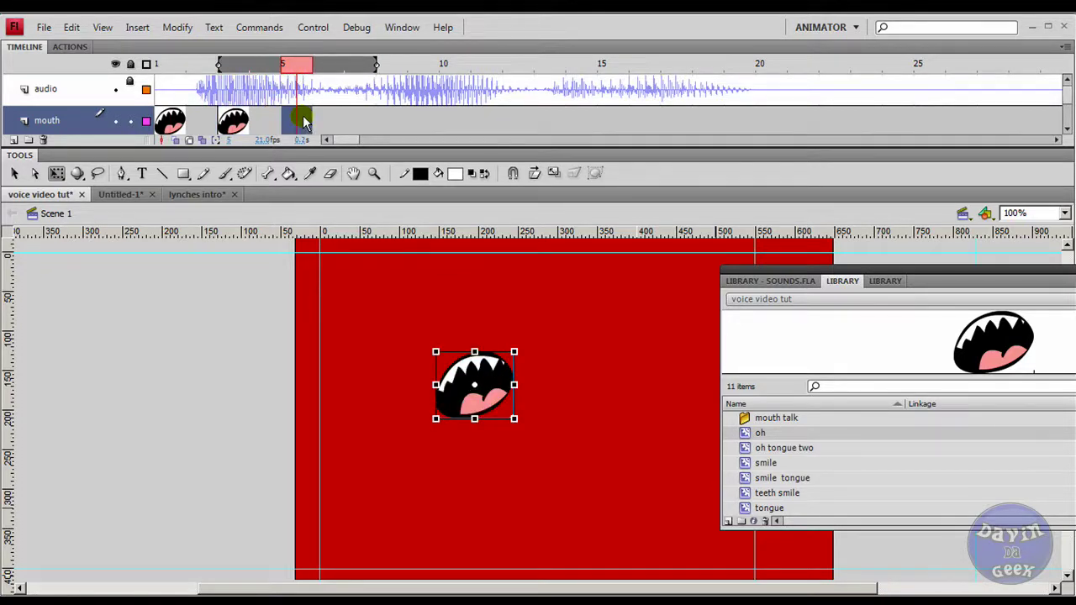
{"action": "right_click", "coordinate": [303, 119]}
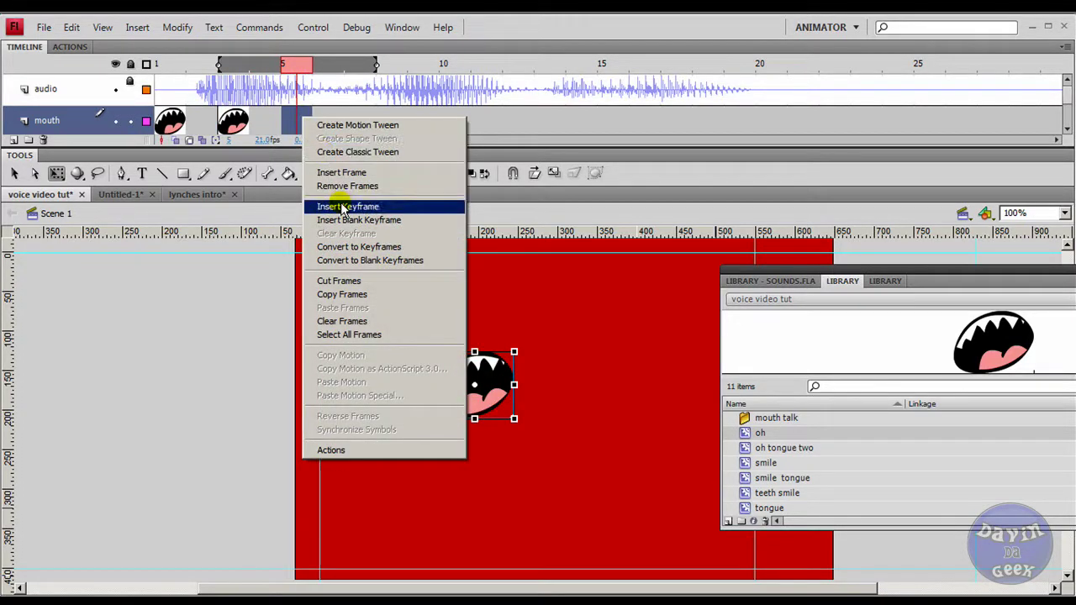
{"action": "left_click", "coordinate": [342, 207]}
{"action": "left_click_drag", "start_coordinate": [513, 351], "coordinate": [504, 363]}
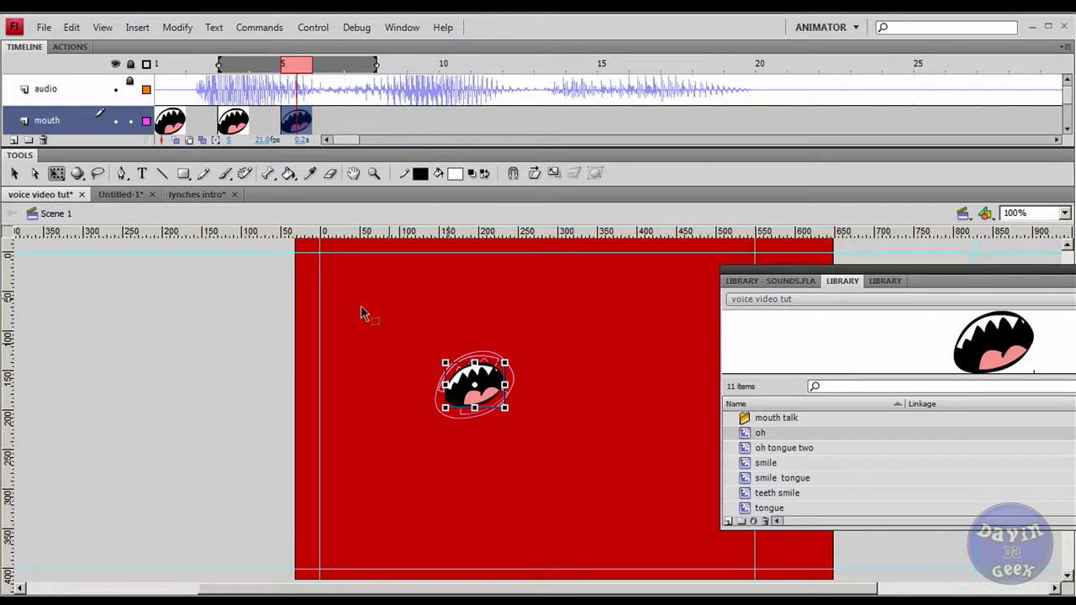
{"action": "left_click", "coordinate": [319, 85]}
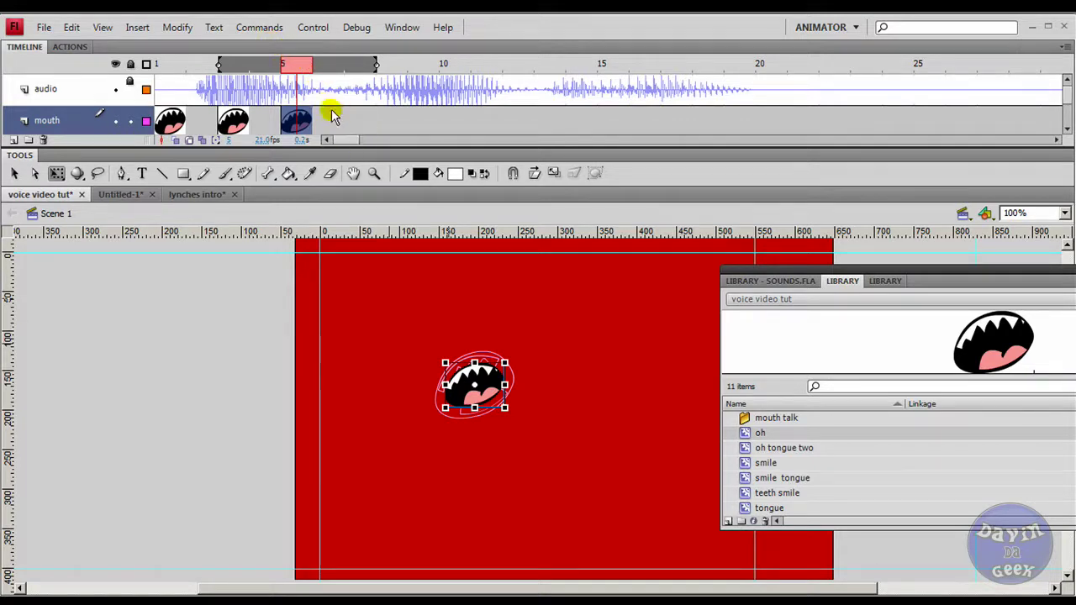
Compare the mouth sizes at frames 1 and 3, switching Onion Skin Outlines off and back on
{"action": "left_click_drag", "start_coordinate": [282, 64], "coordinate": [164, 68]}
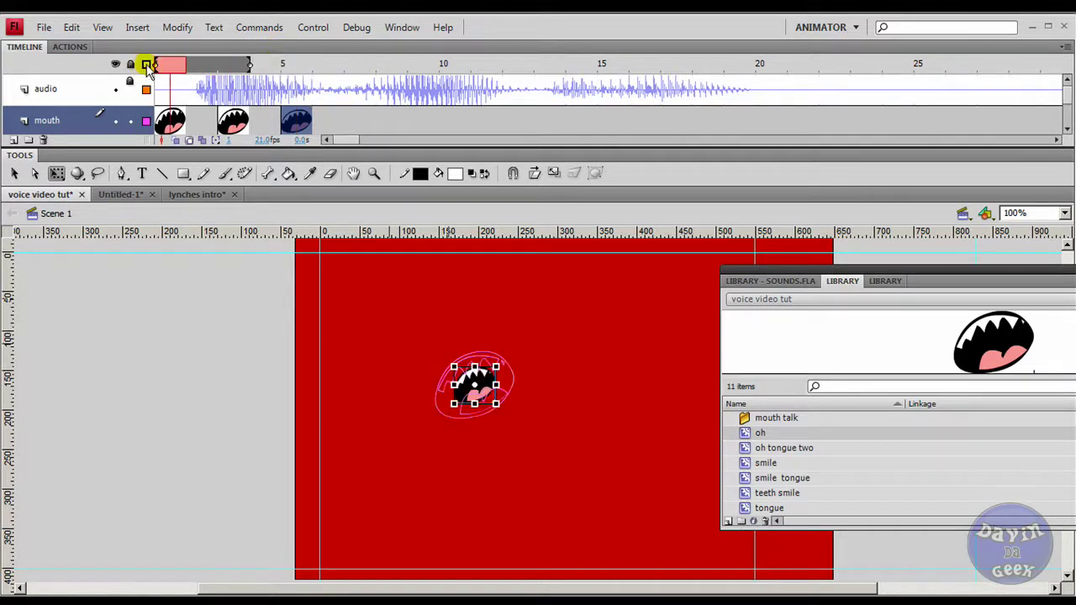
{"action": "left_click", "coordinate": [229, 68]}
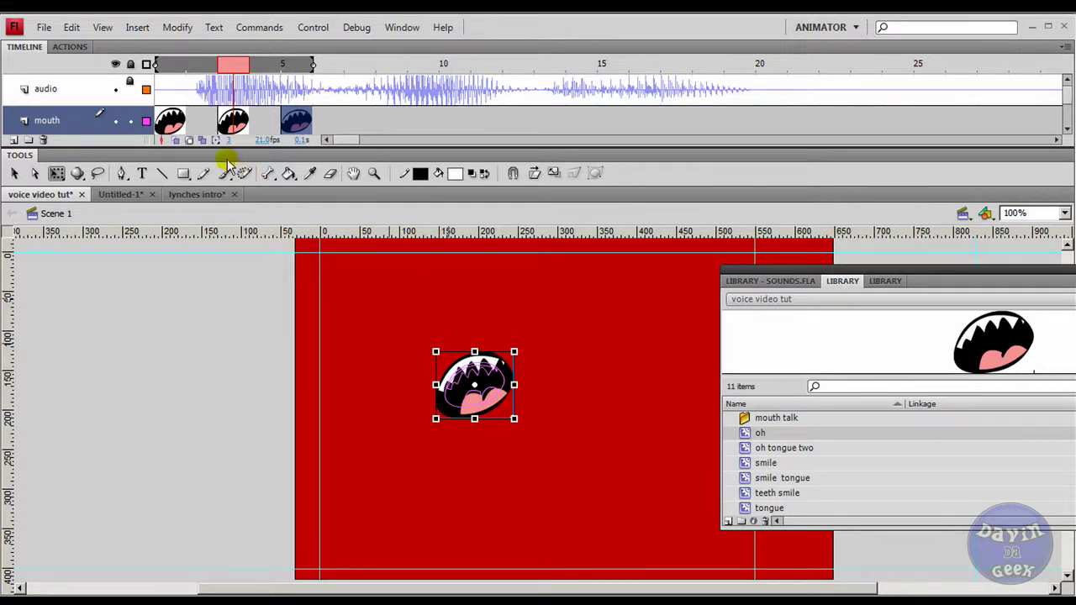
{"action": "left_click", "coordinate": [189, 140]}
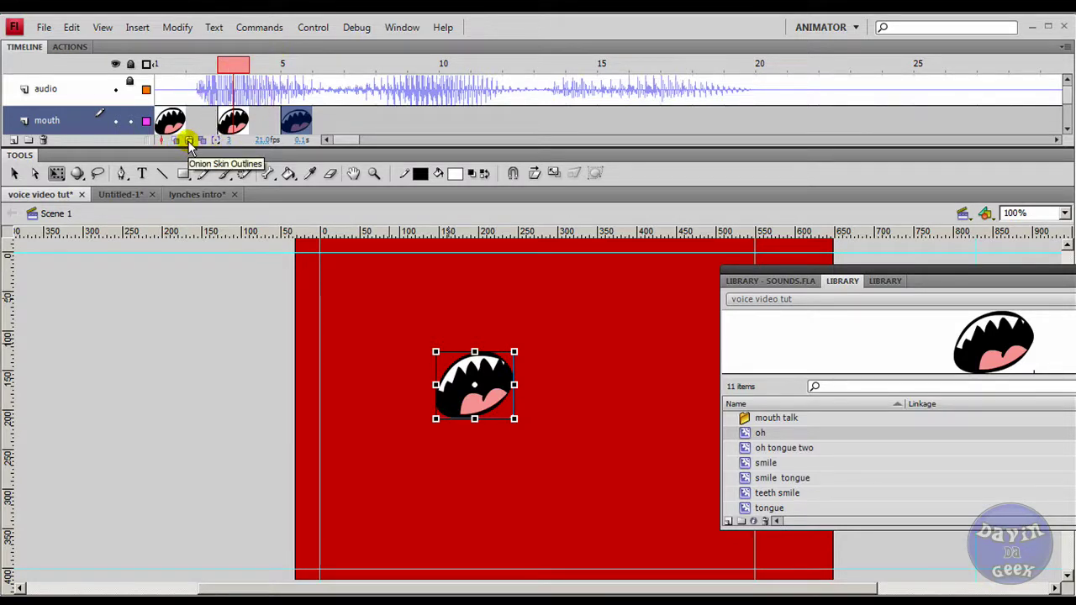
{"action": "left_click", "coordinate": [190, 141]}
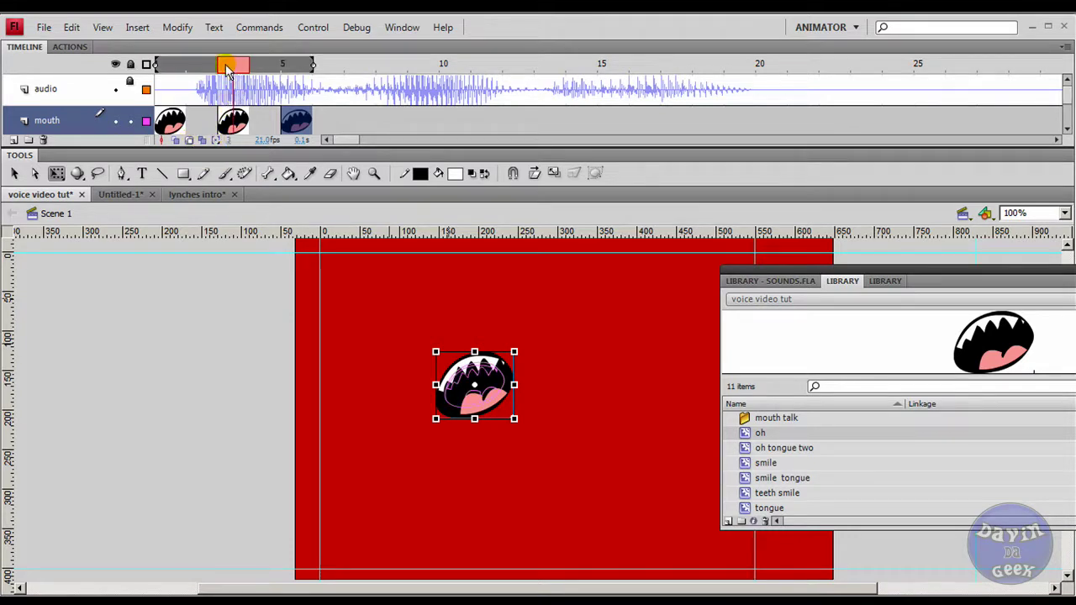
Insert a keyframe at frame 7 of the mouth layer and replace its oh mouth with the smile symbol from the library
{"action": "left_click_drag", "start_coordinate": [225, 65], "coordinate": [330, 97]}
{"action": "left_click", "coordinate": [349, 120]}
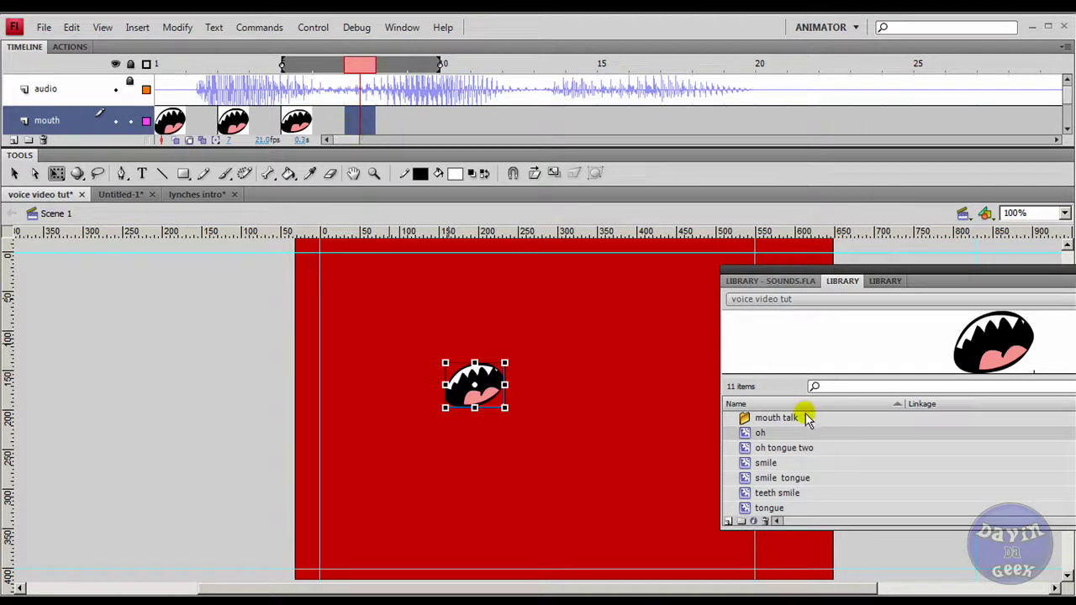
{"action": "left_click", "coordinate": [746, 448]}
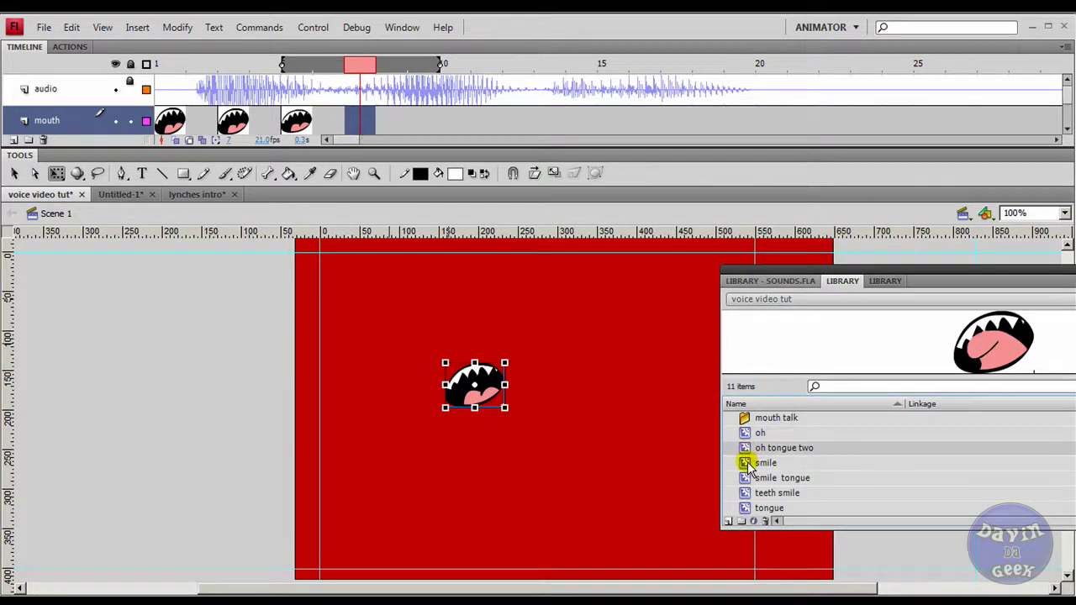
{"action": "left_click", "coordinate": [749, 463]}
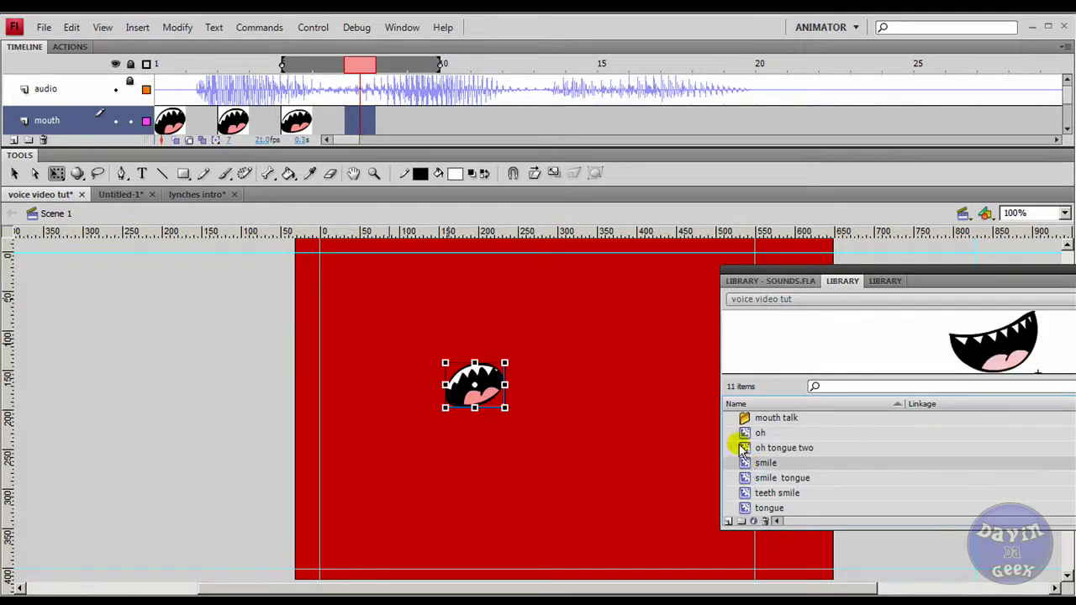
{"action": "left_click", "coordinate": [361, 124]}
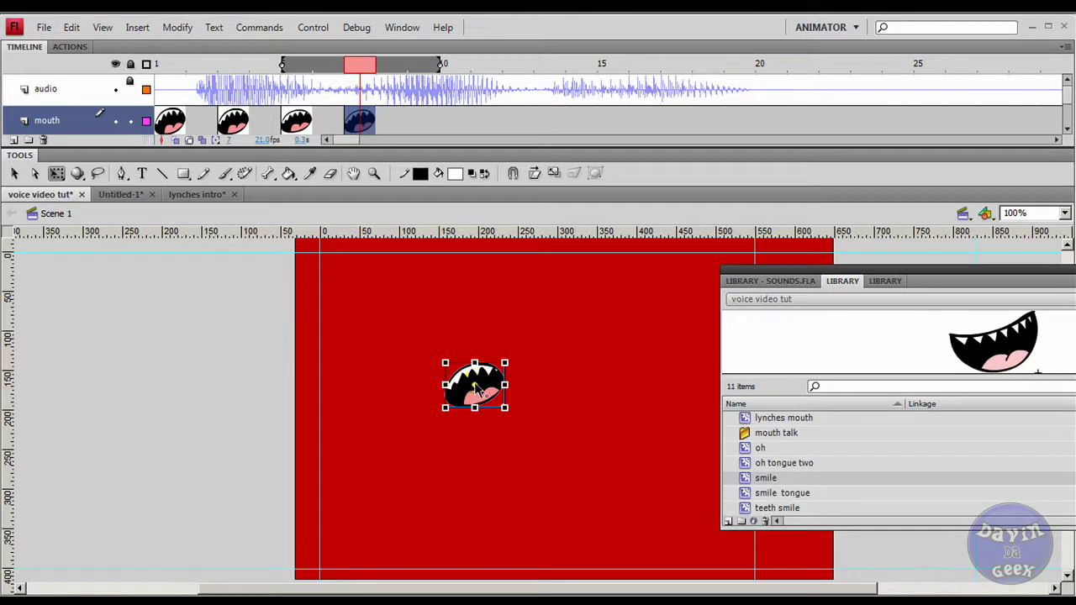
{"action": "left_click", "coordinate": [365, 120]}
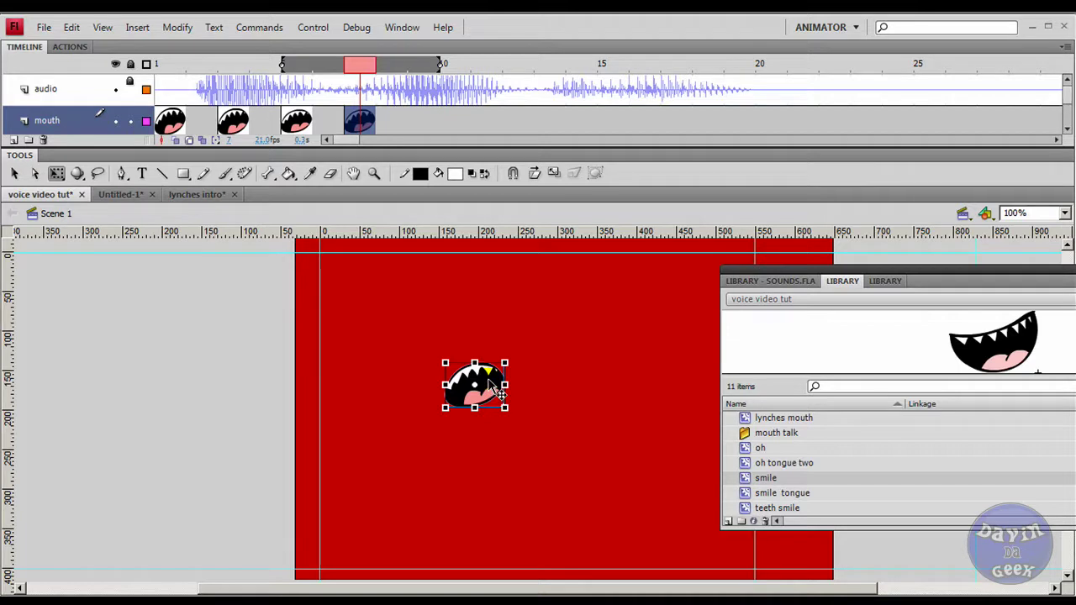
{"action": "key", "text": "Delete"}
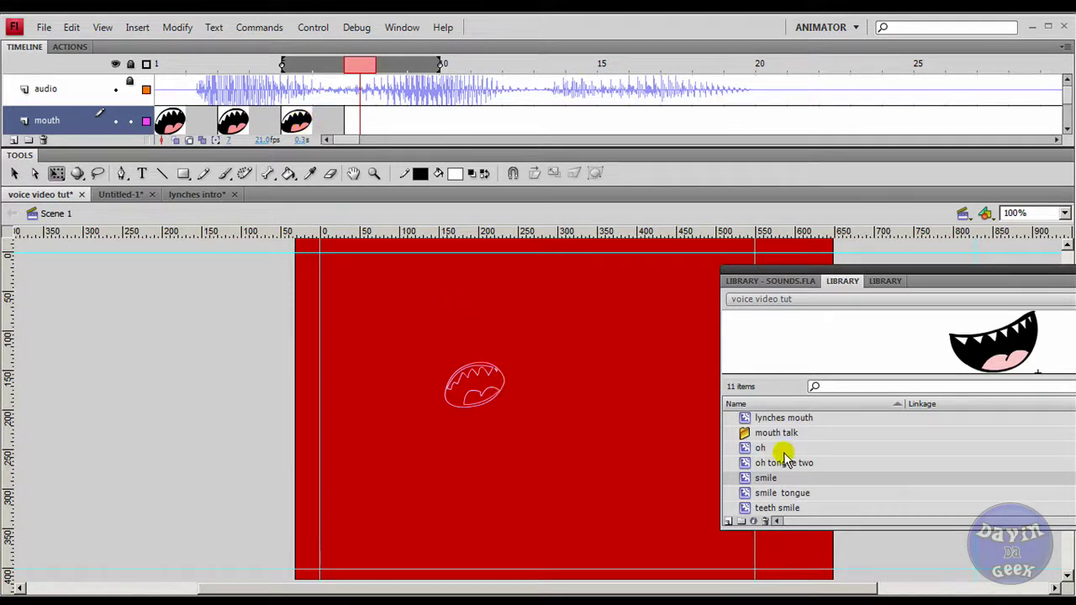
{"action": "left_click_drag", "start_coordinate": [757, 479], "coordinate": [489, 391]}
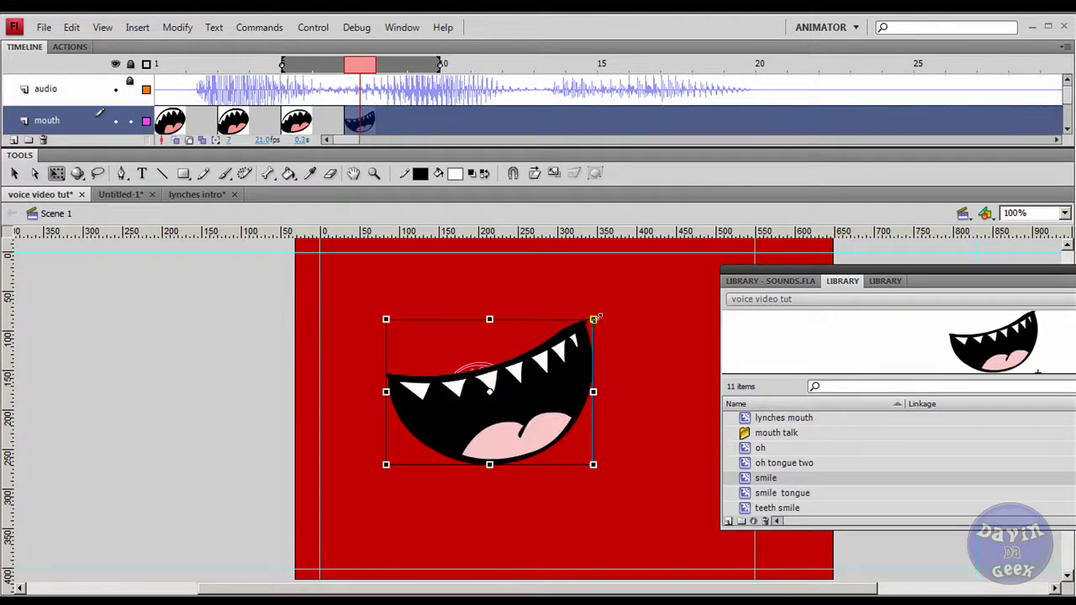
Scale the smile mouth at frame 7 down proportionally about its centre to about 85 px wide, matching the onion-skin outline of the previous mouth
{"action": "left_click_drag", "start_coordinate": [595, 319], "coordinate": [520, 356]}
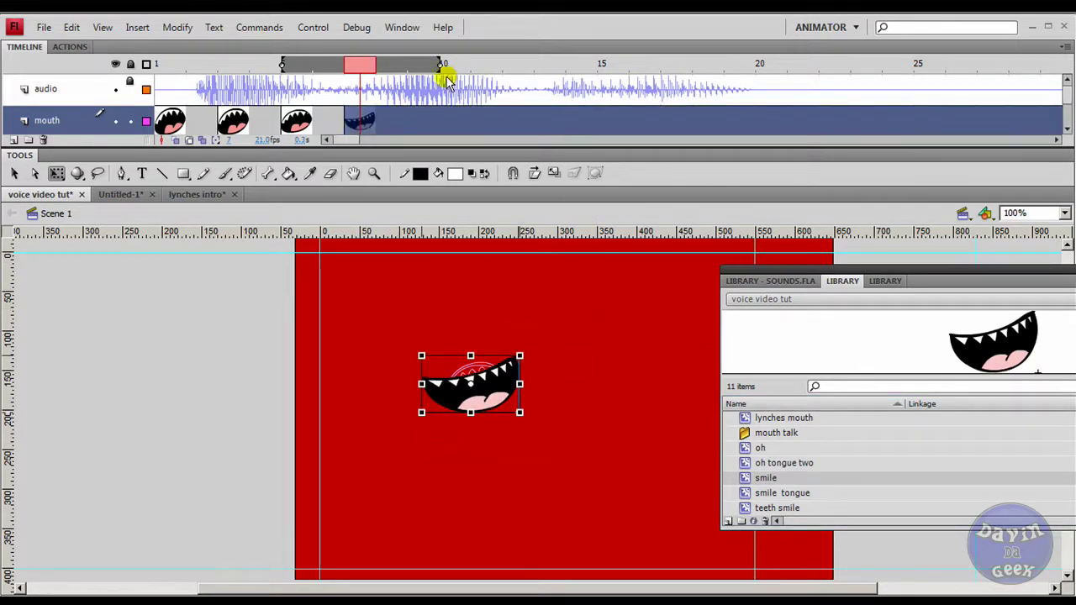
{"action": "right_click", "coordinate": [493, 392]}
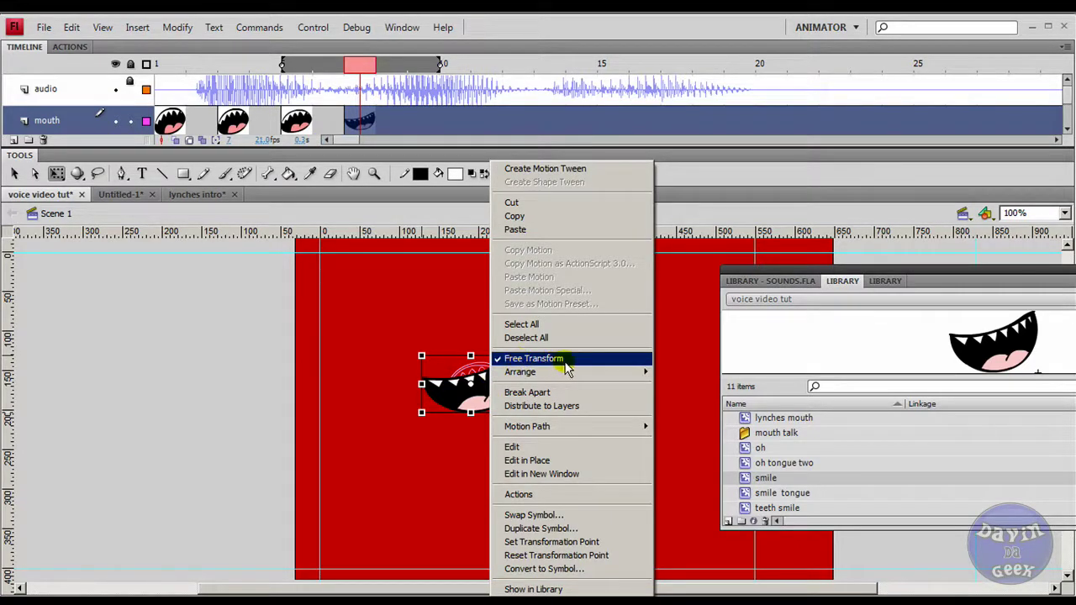
{"action": "left_click", "coordinate": [674, 357]}
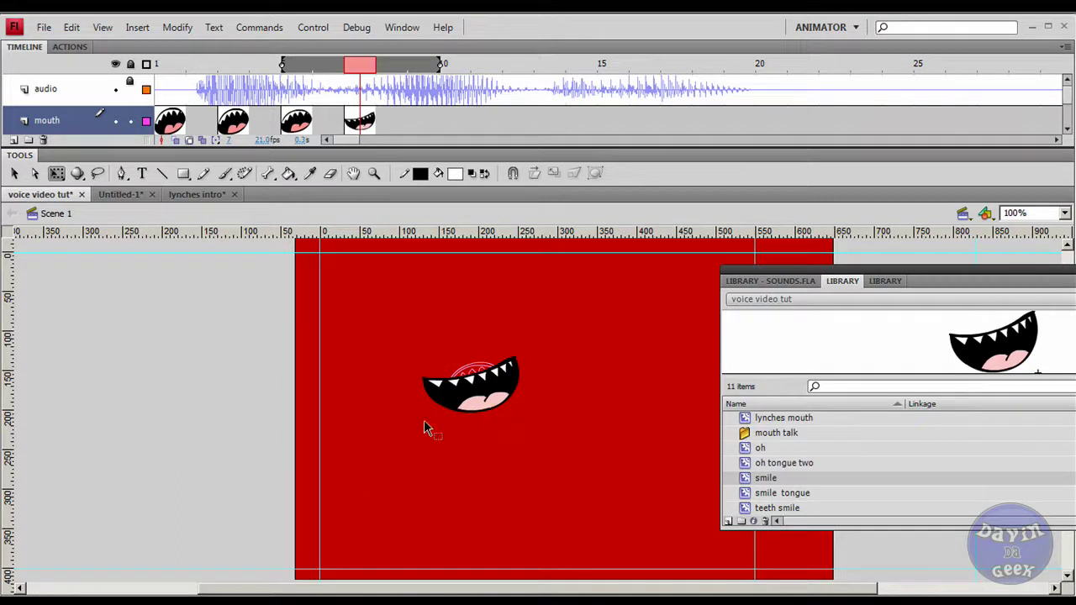
{"action": "left_click", "coordinate": [510, 381]}
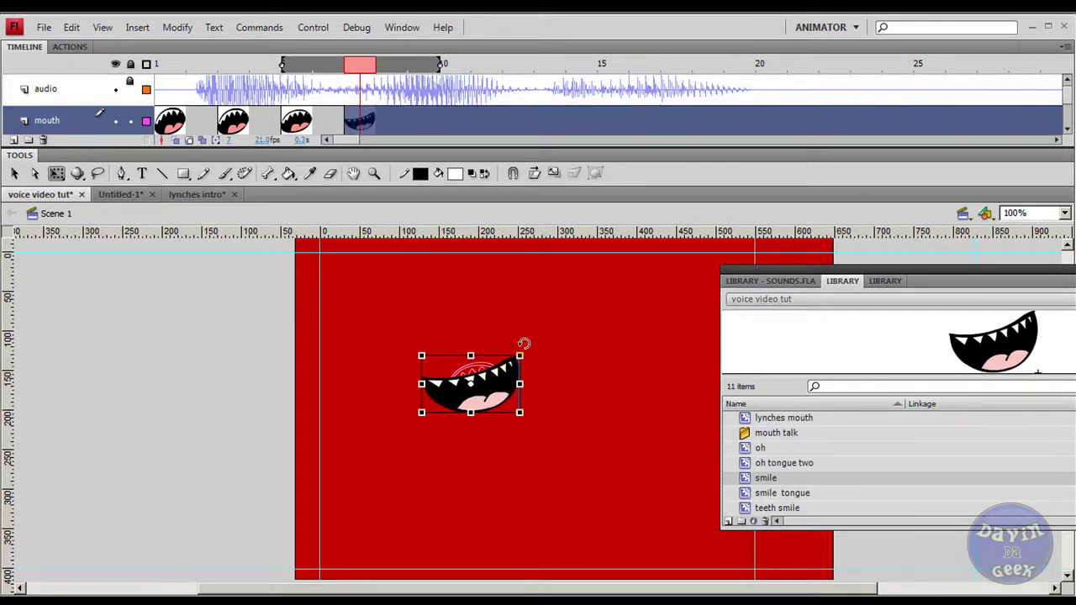
{"action": "mouse_move", "coordinate": [519, 356]}
{"action": "left_mouse_down"}
{"action": "mouse_move", "coordinate": [492, 391]}
{"action": "mouse_move", "coordinate": [513, 360]}
{"action": "mouse_move", "coordinate": [505, 363]}
{"action": "left_mouse_up"}
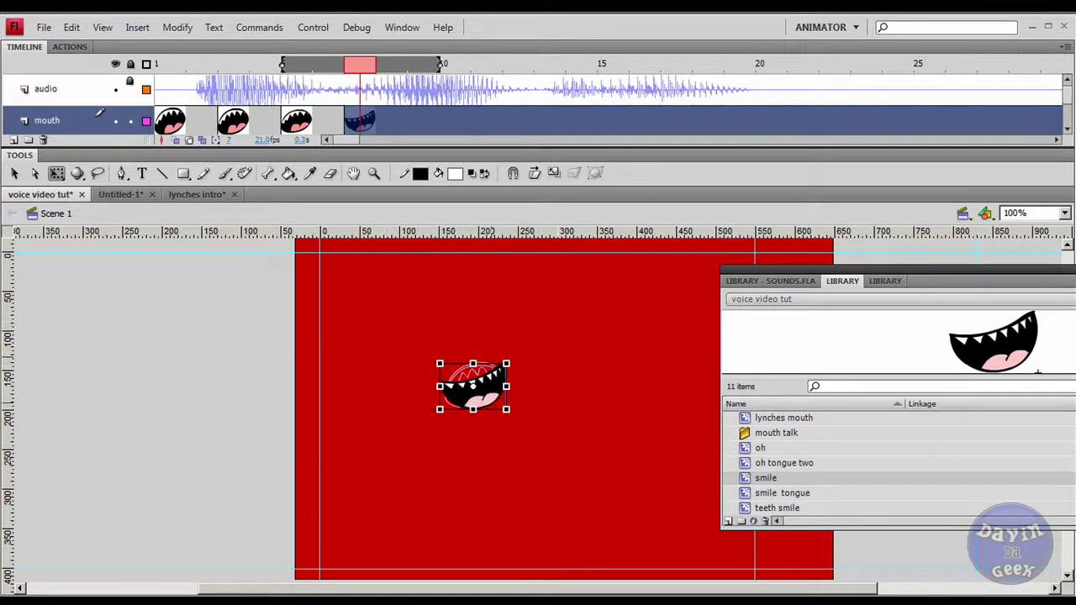
Insert a keyframe at frame 9 of the mouth layer and enlarge the smile mouth there to about 140 px wide
{"action": "left_click_drag", "start_coordinate": [360, 65], "coordinate": [398, 86]}
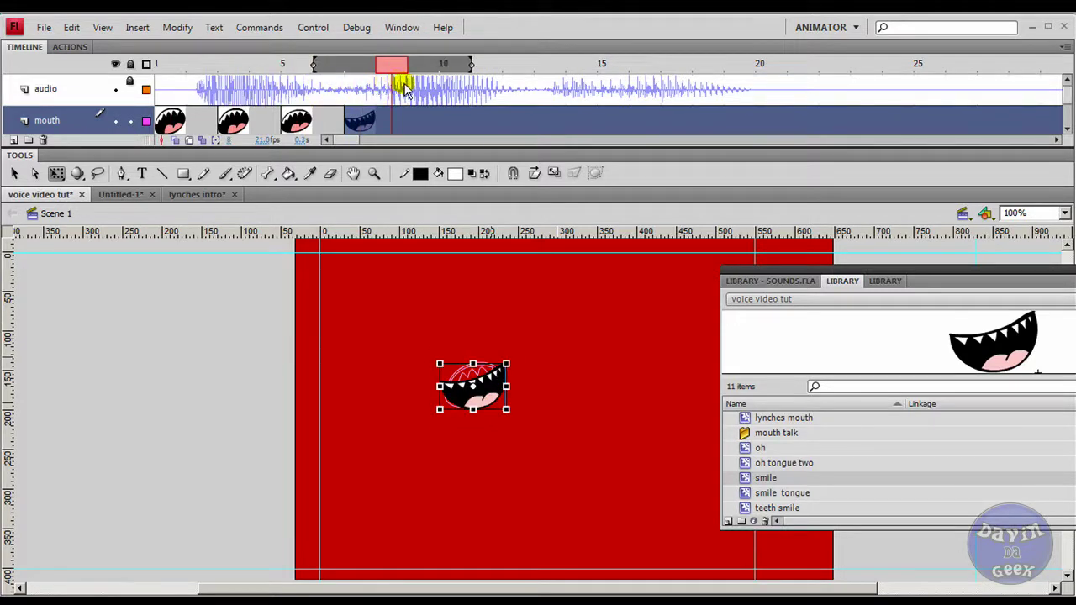
{"action": "left_click", "coordinate": [420, 117]}
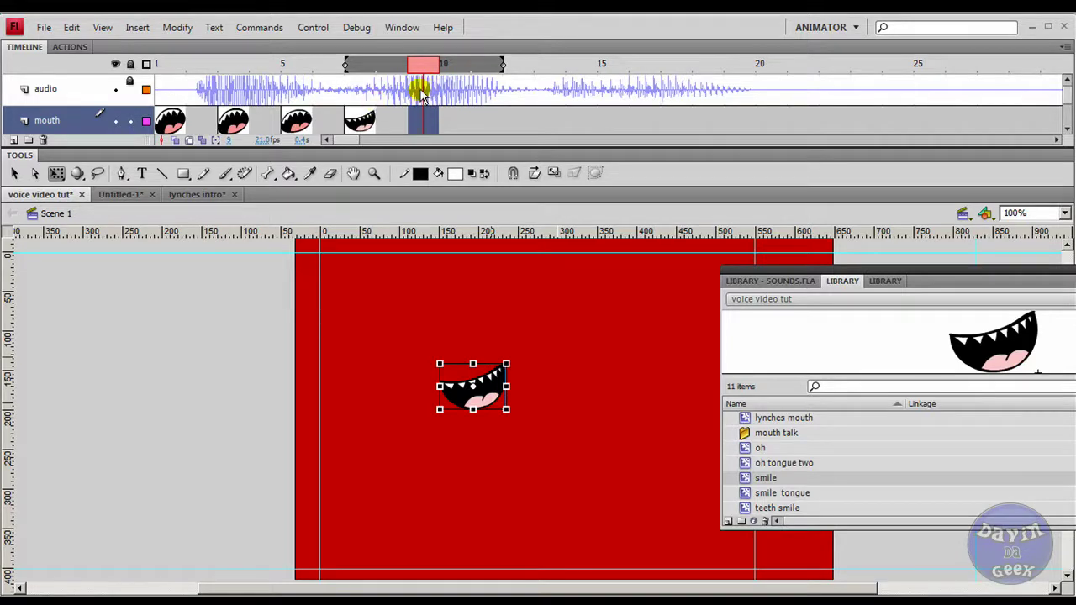
{"action": "right_click", "coordinate": [428, 116]}
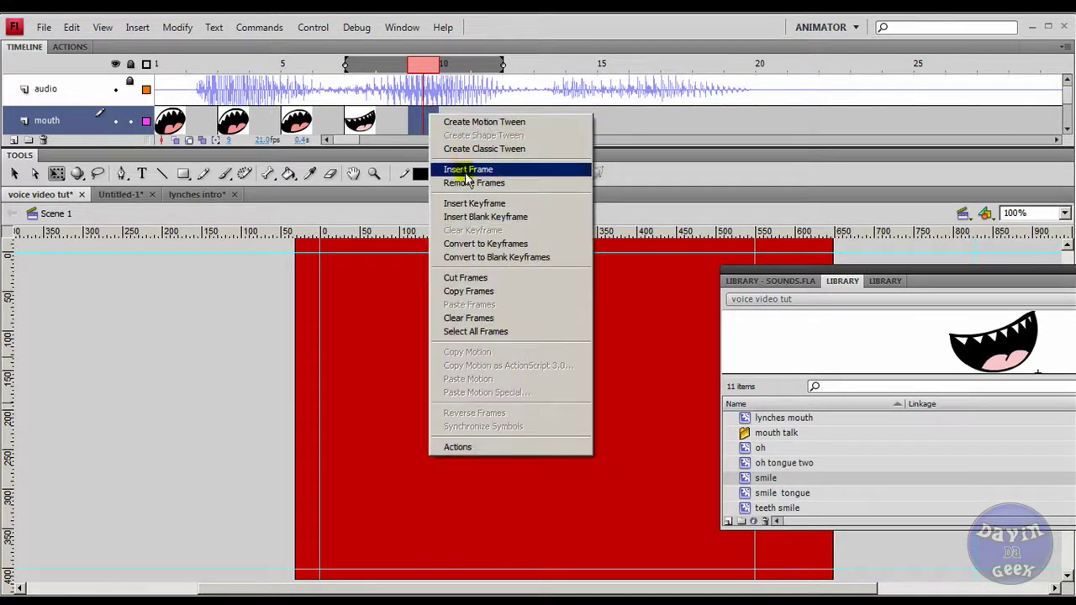
{"action": "left_click", "coordinate": [475, 204]}
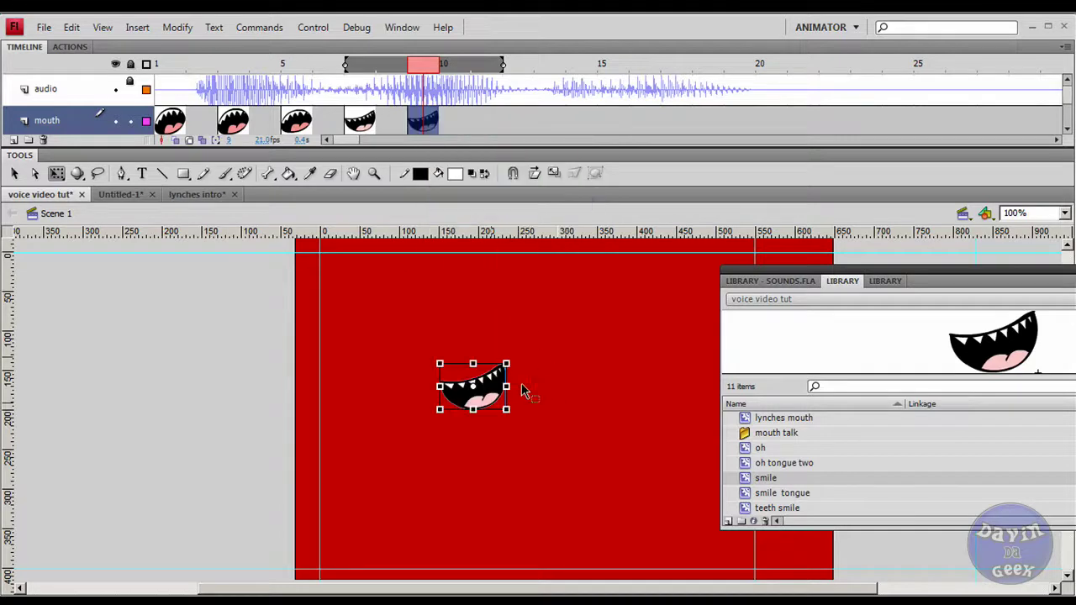
{"action": "left_click_drag", "start_coordinate": [508, 364], "coordinate": [508, 363]}
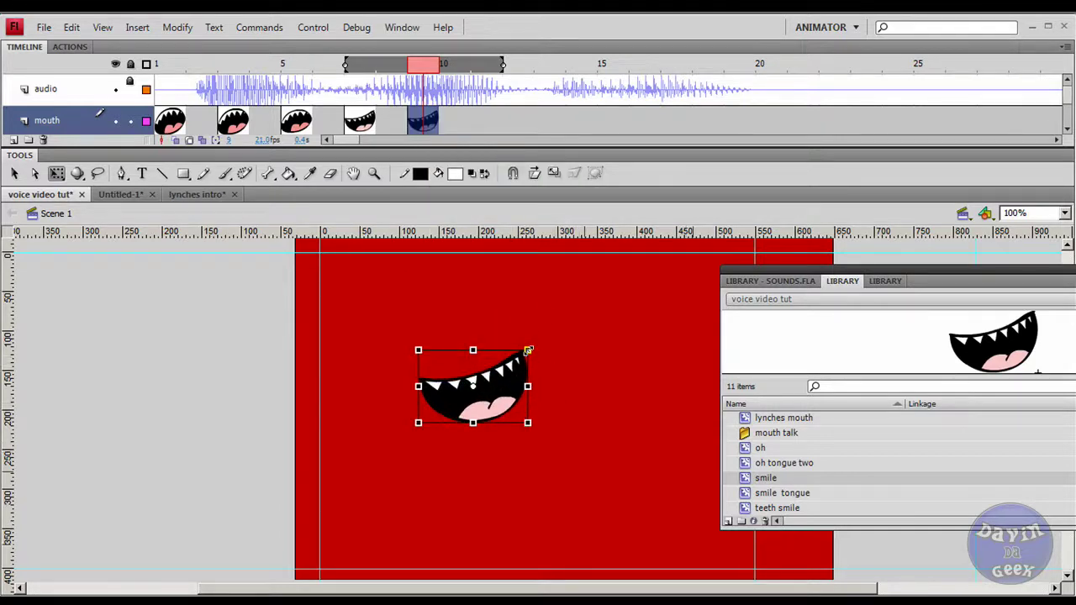
Insert a keyframe at frame 11 of the mouth layer and shrink the smile mouth there to about 85 px wide
{"action": "left_click_drag", "start_coordinate": [423, 64], "coordinate": [523, 50]}
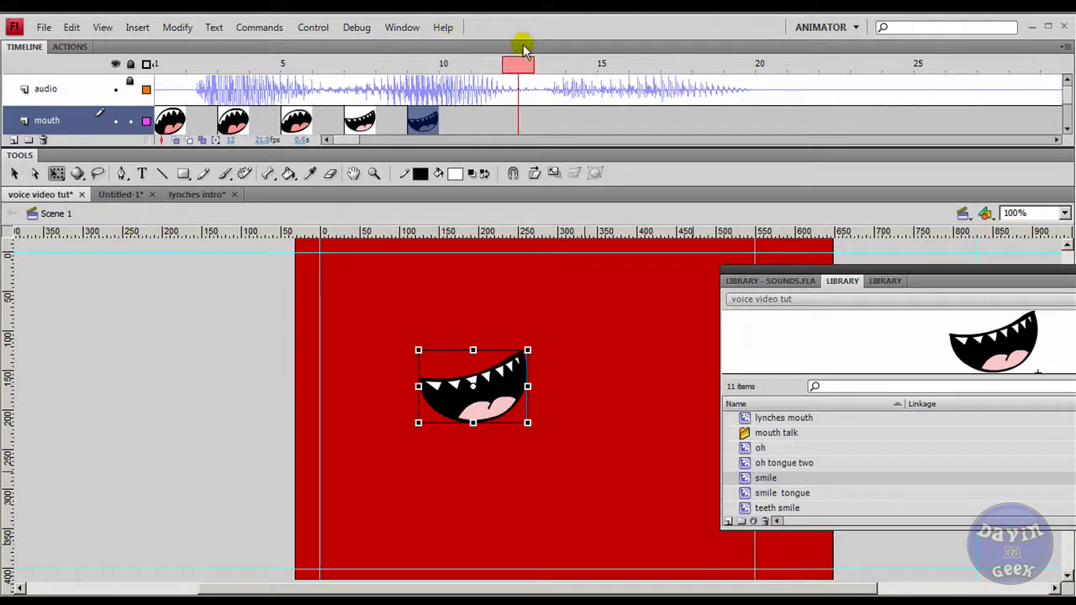
{"action": "left_click", "coordinate": [485, 125]}
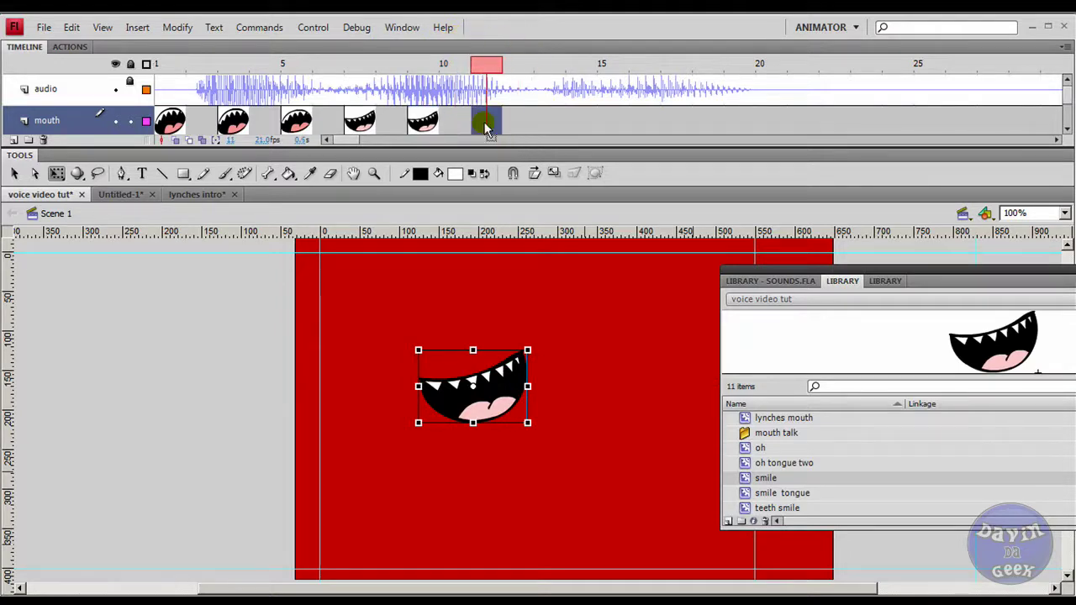
{"action": "right_click", "coordinate": [484, 122]}
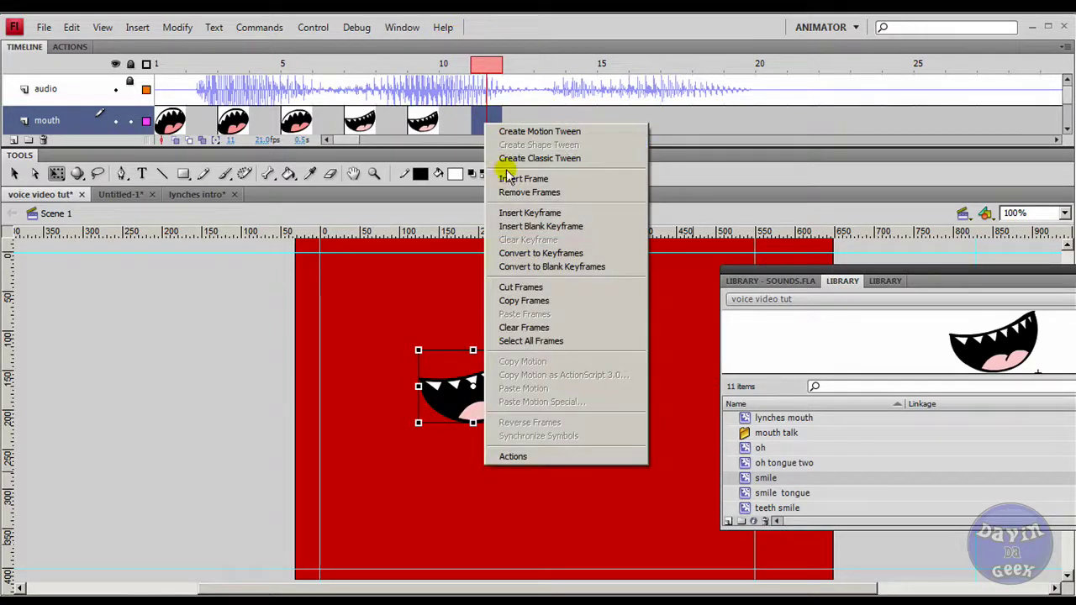
{"action": "left_click", "coordinate": [530, 216]}
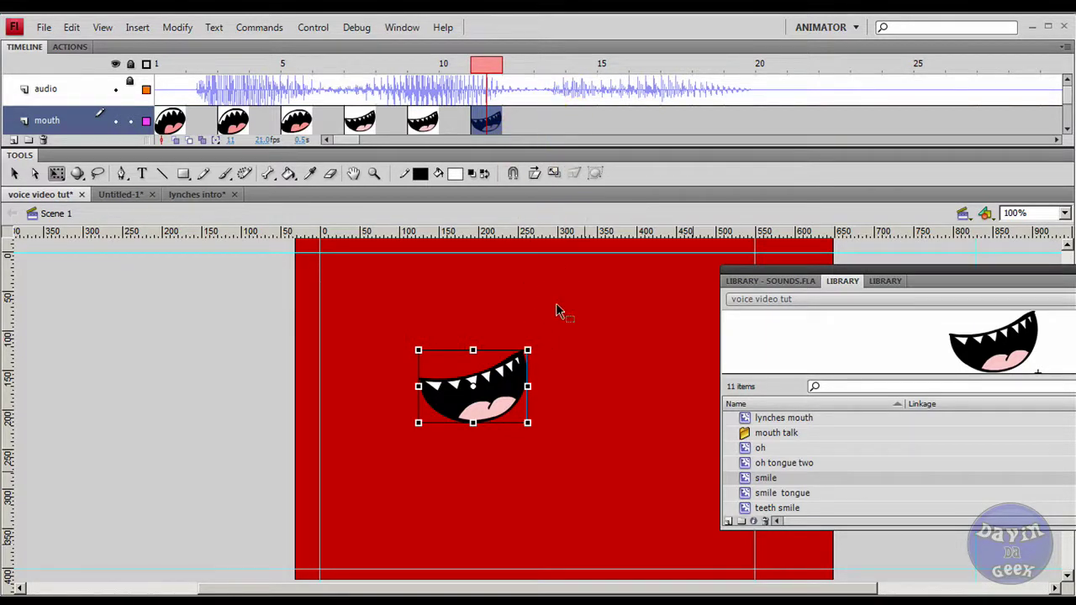
{"action": "left_click_drag", "start_coordinate": [527, 350], "coordinate": [505, 362]}
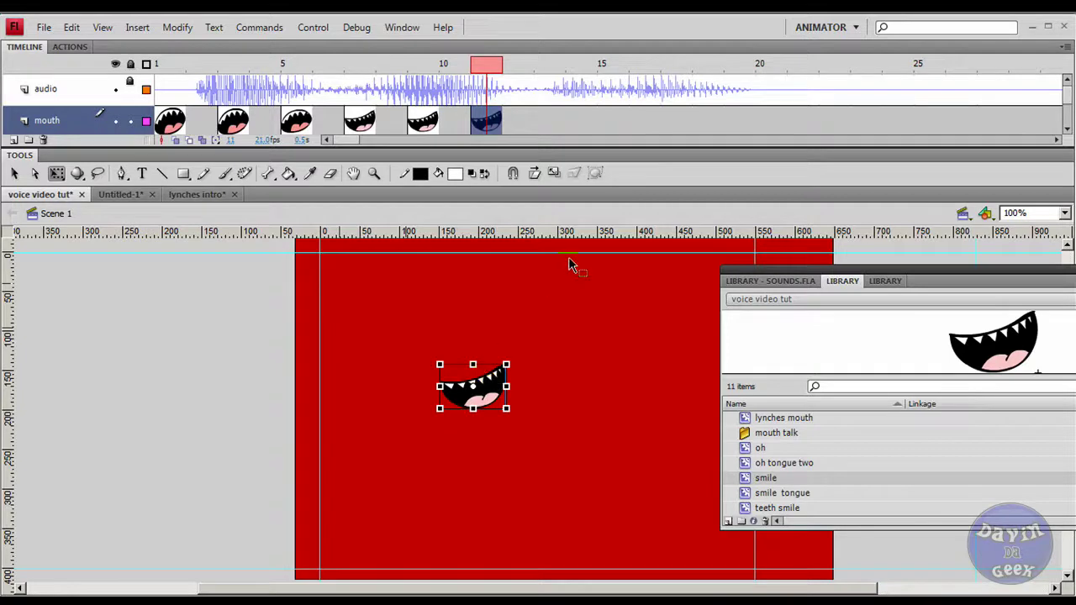
Check the smile mouth sizes around frame 9 by scrubbing back through the timeline
{"action": "left_click", "coordinate": [432, 121]}
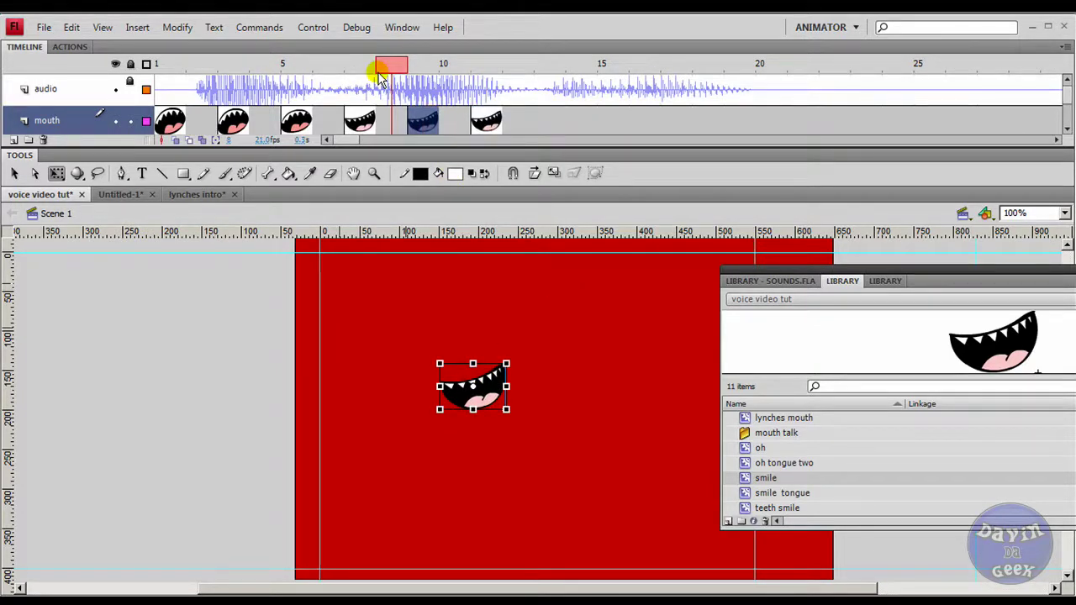